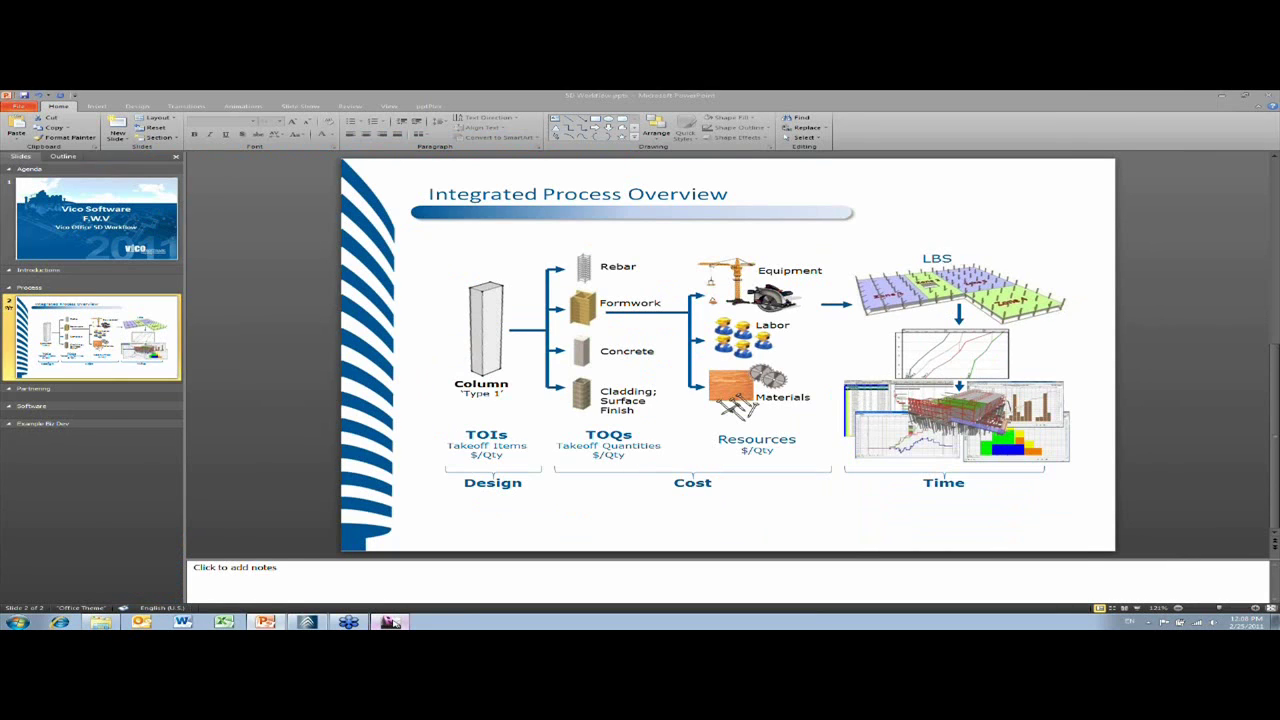
# Step: Switch from the PowerPoint Integrated Process Overview slide to the Revit project window
pyautogui.click(390, 622)
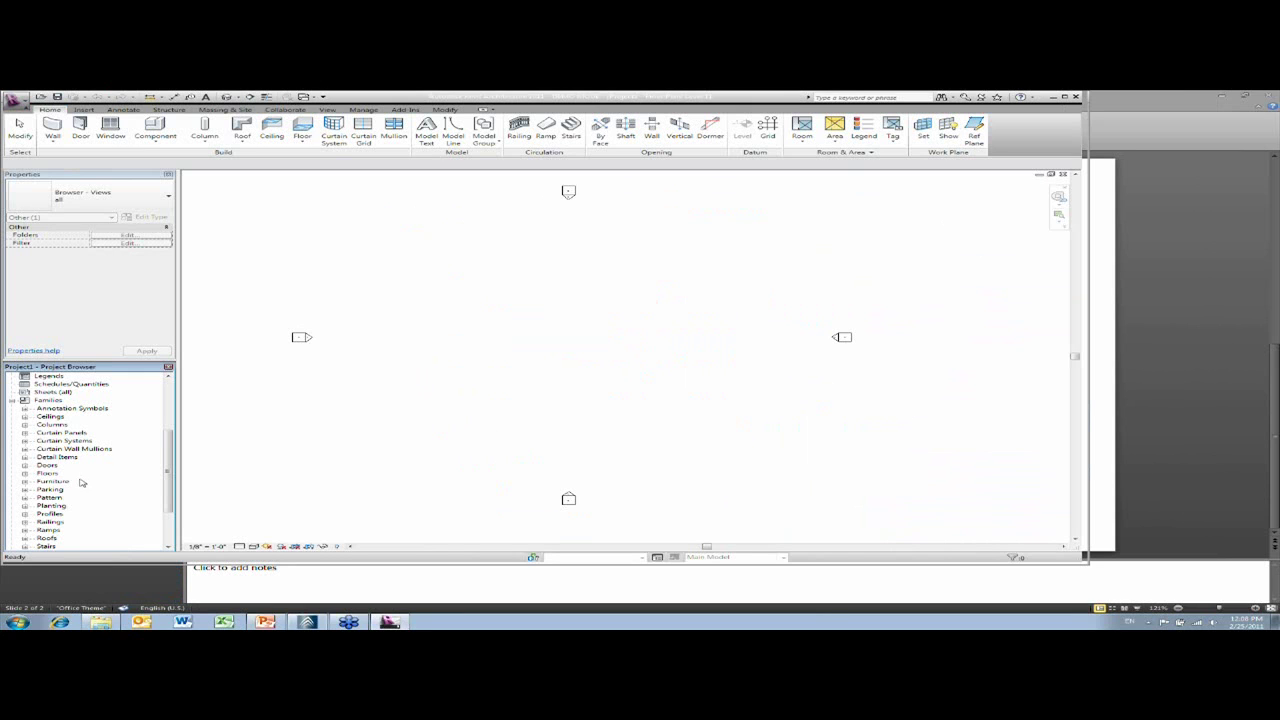
# Step: Place a Generic - 12" floor on Level 1 with a rectangular sketched boundary
pyautogui.click(26, 477)
pyautogui.click(39, 482)
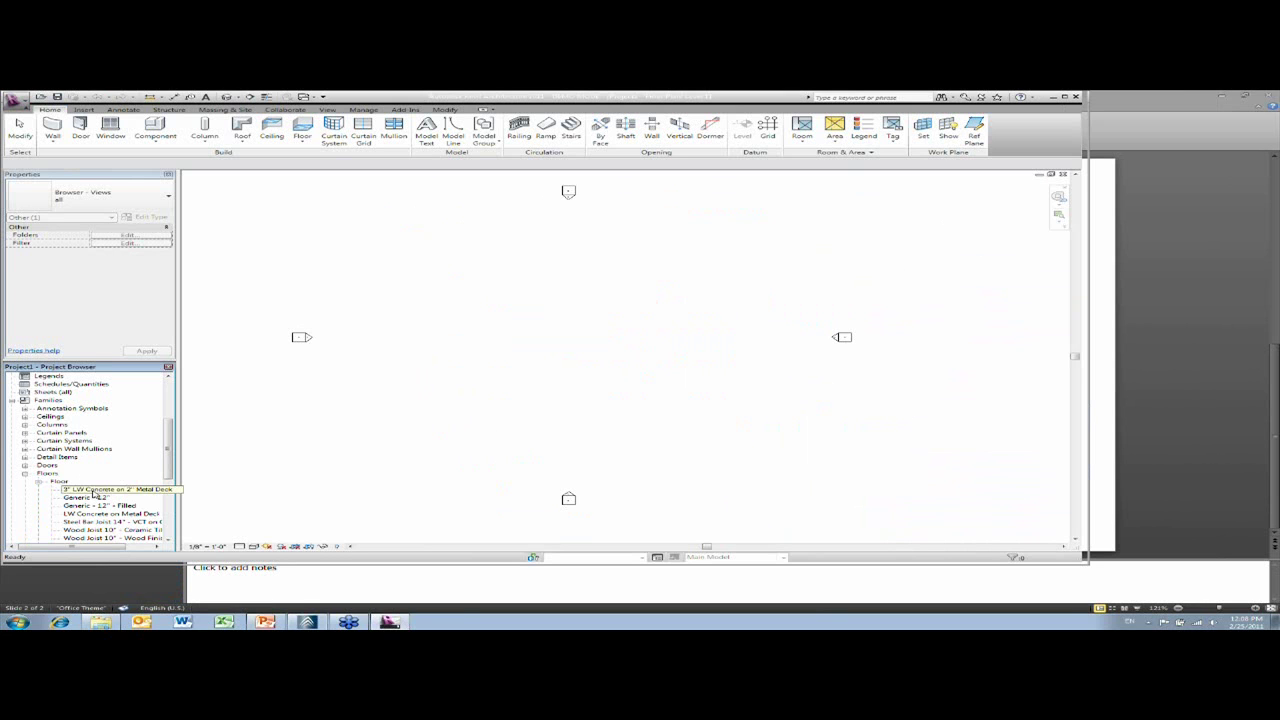
pyautogui.click(86, 497)
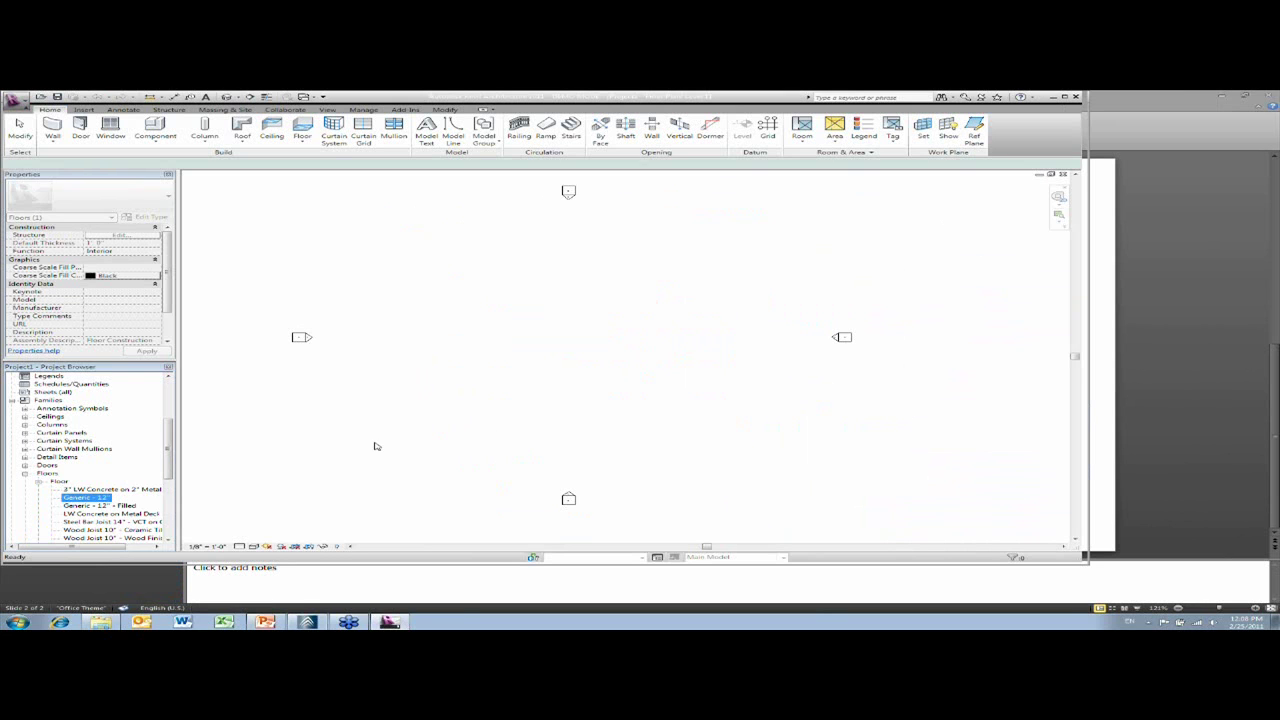
pyautogui.moveTo(376, 446); pyautogui.dragTo(388, 437)
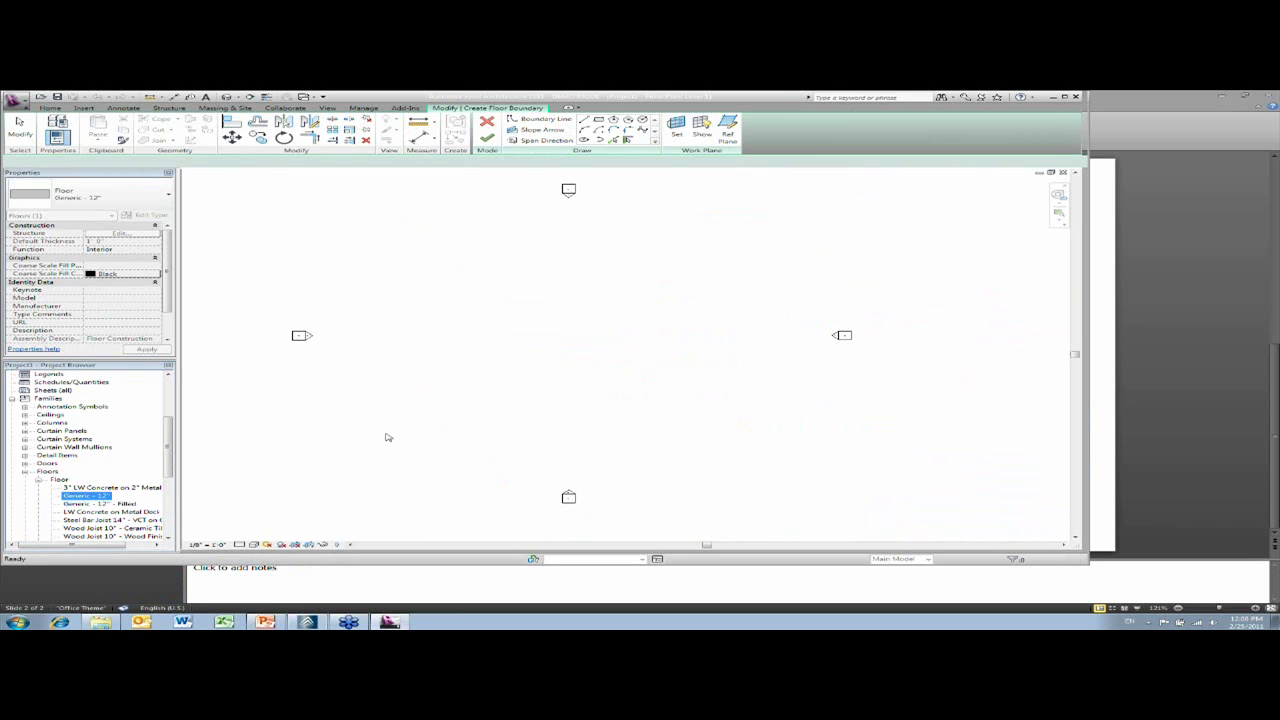
pyautogui.click(598, 120)
pyautogui.click(282, 192)
pyautogui.click(1002, 536)
pyautogui.click(486, 141)
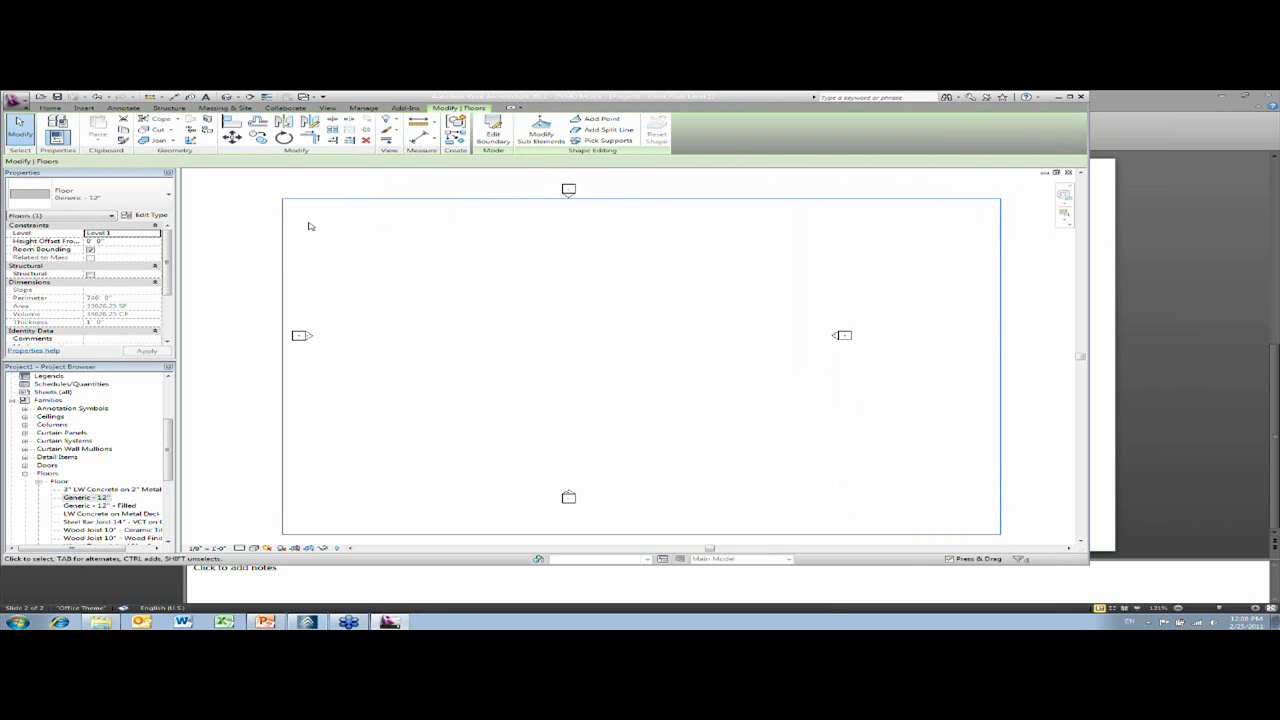
# Step: Publish the floor model to Vico Office as a new model under Simple Example
pyautogui.click(408, 109)
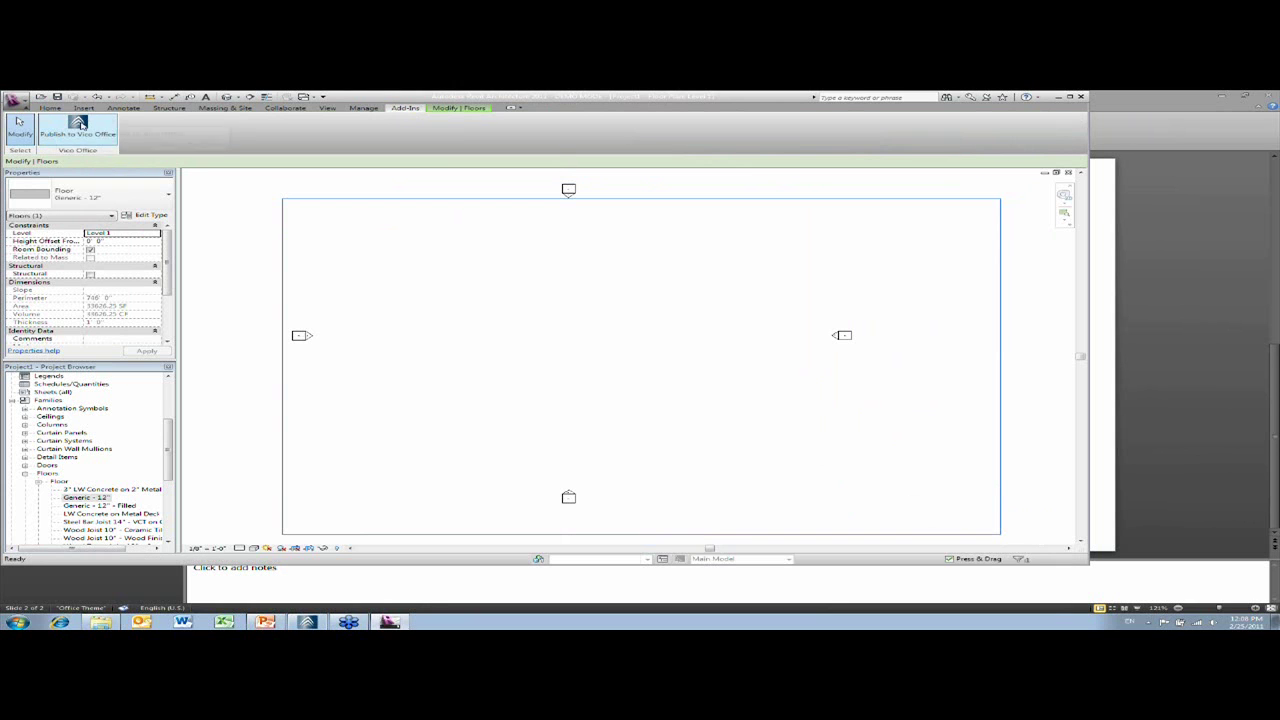
pyautogui.click(78, 127)
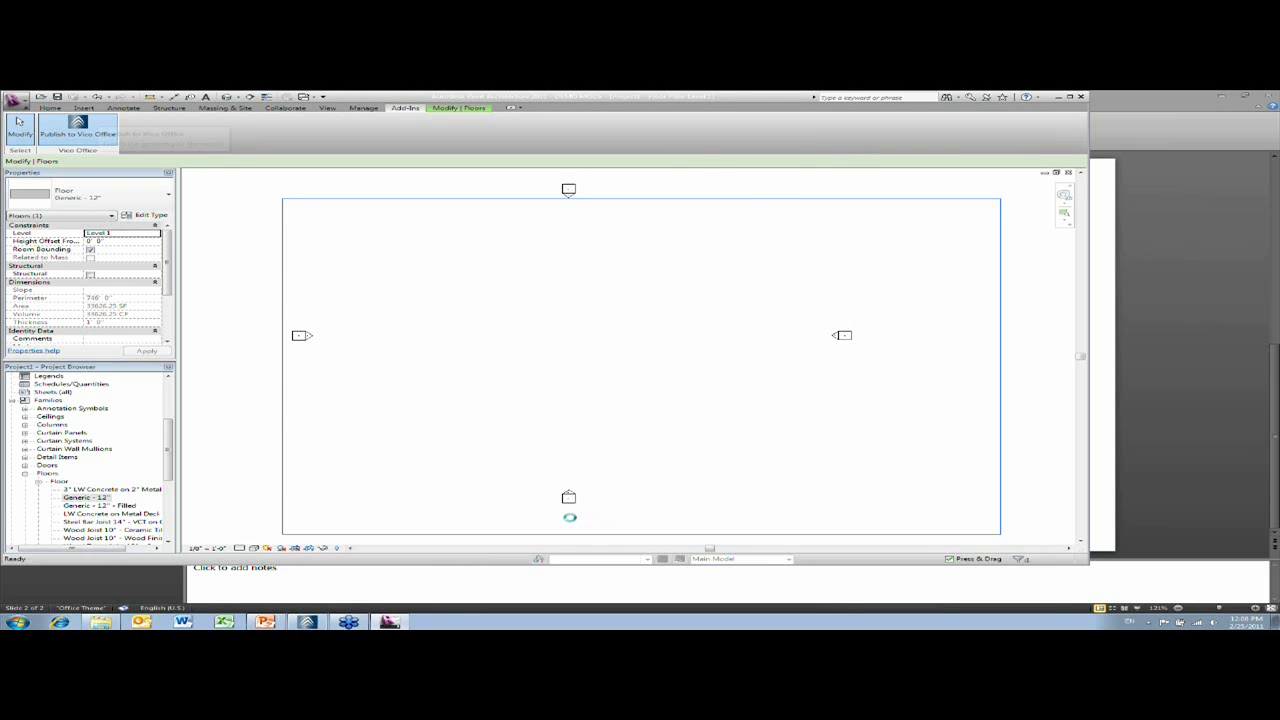
pyautogui.click(309, 622)
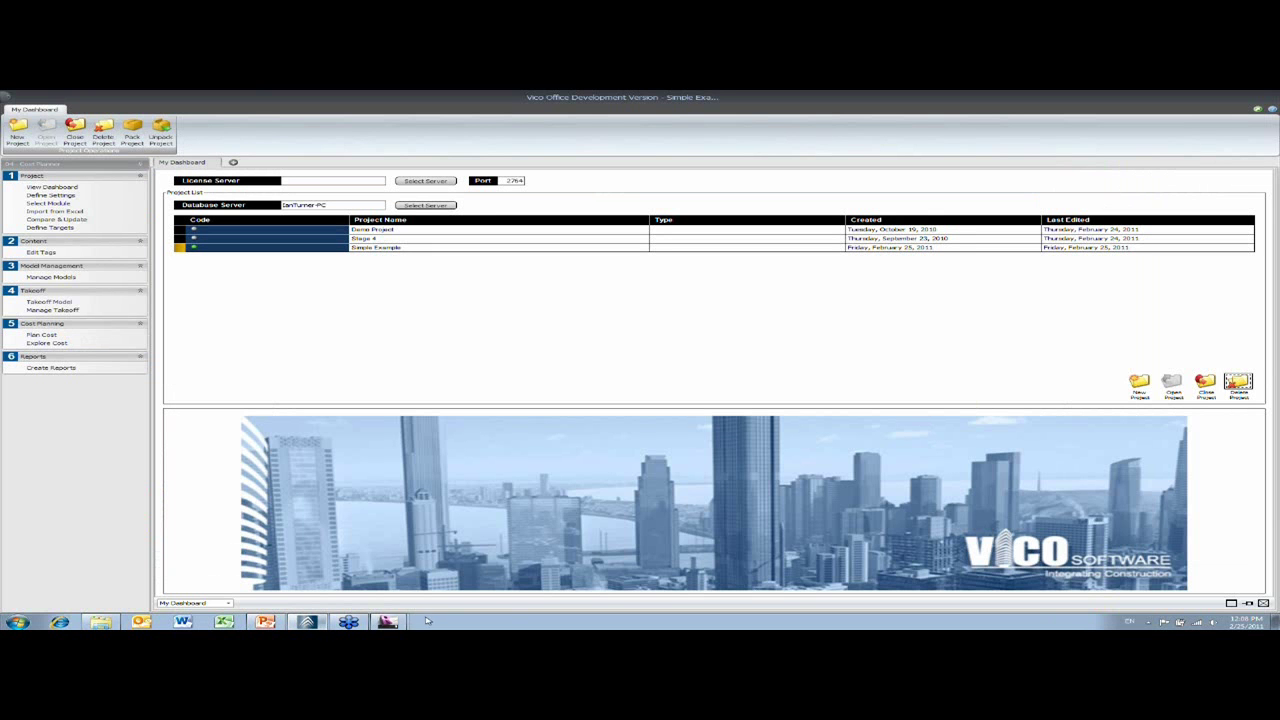
pyautogui.click(388, 622)
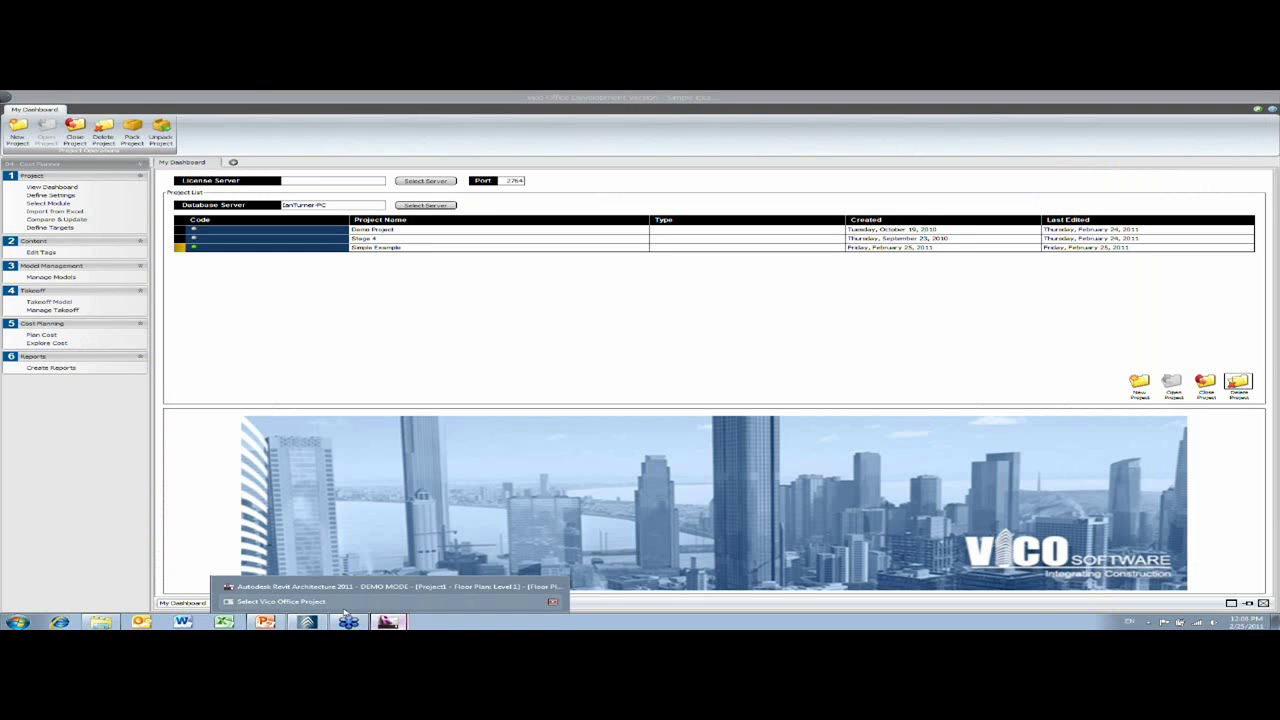
pyautogui.click(322, 588)
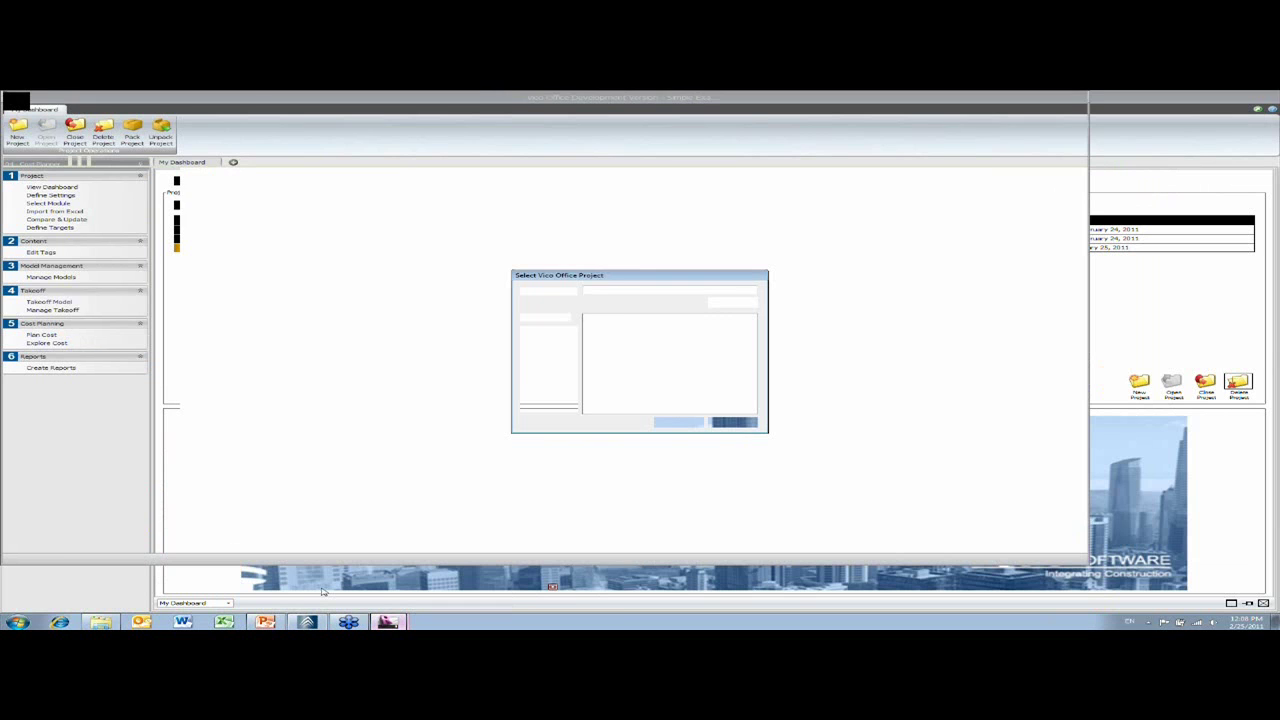
pyautogui.click(592, 333)
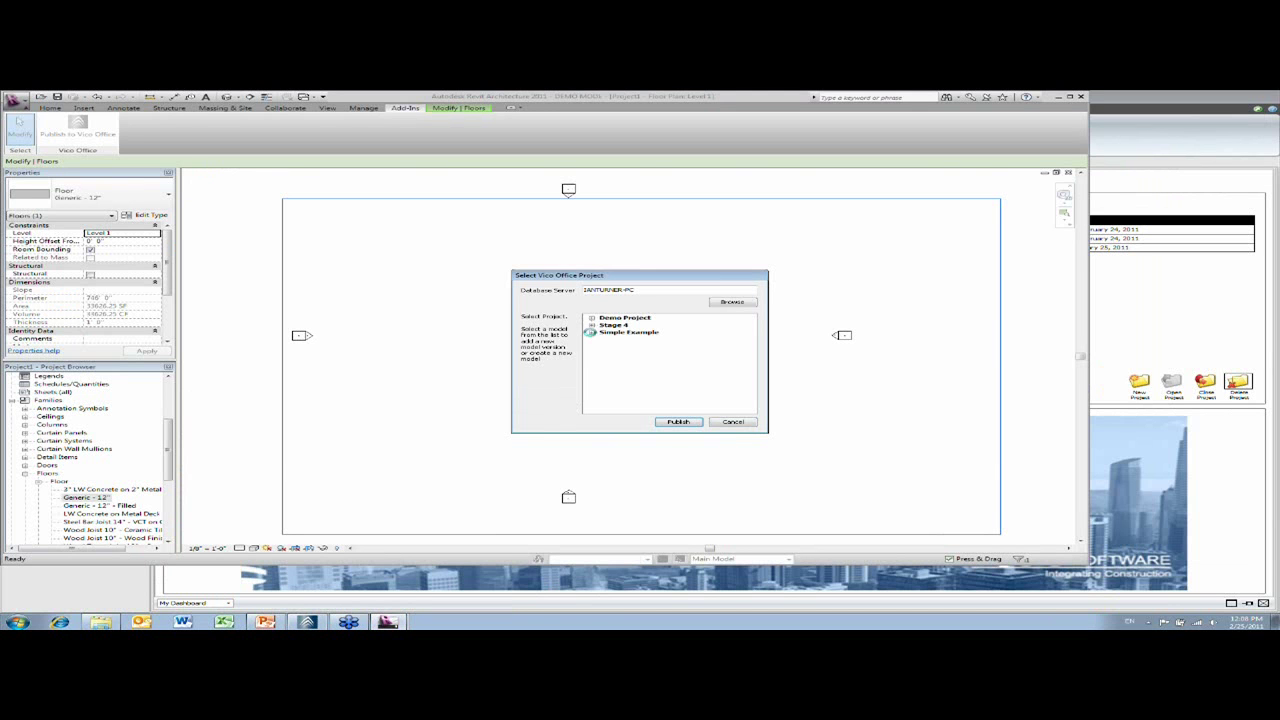
pyautogui.click(648, 340)
pyautogui.click(680, 422)
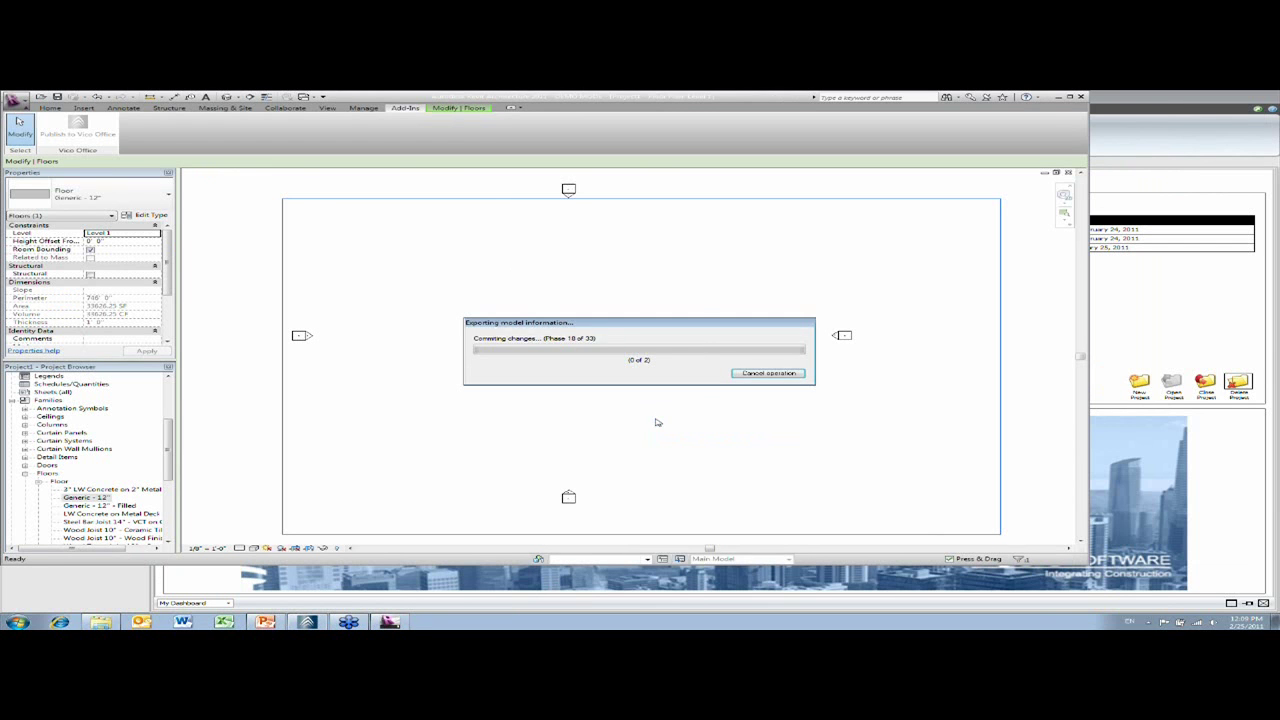
pyautogui.click(667, 375)
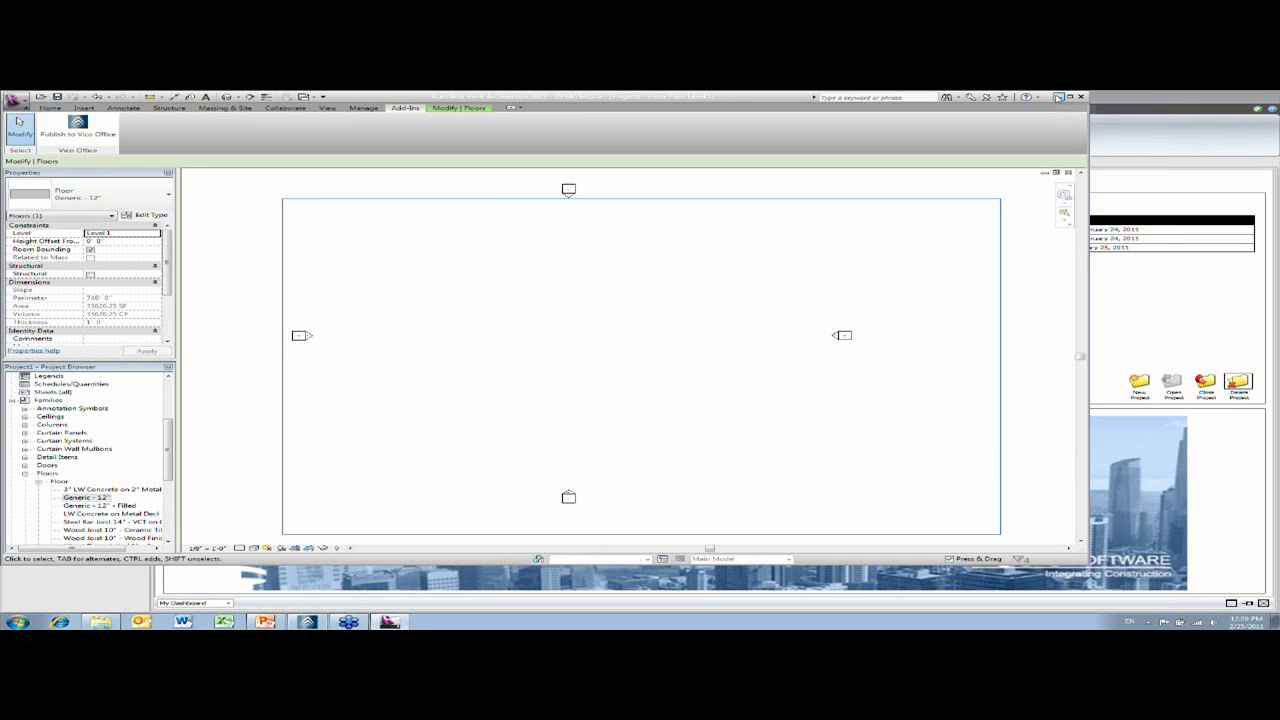
# Step: Bring Vico Office forward and open Model Management's Manage Models view
pyautogui.click(1058, 97)
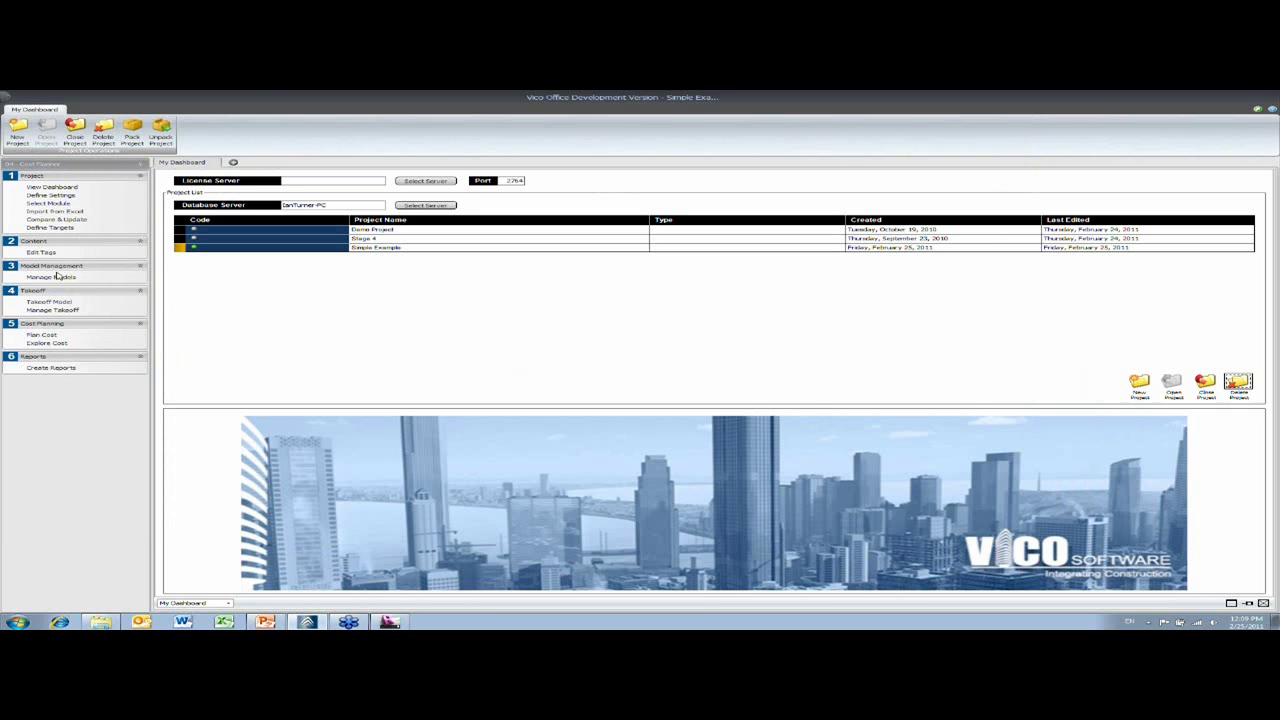
pyautogui.click(59, 166)
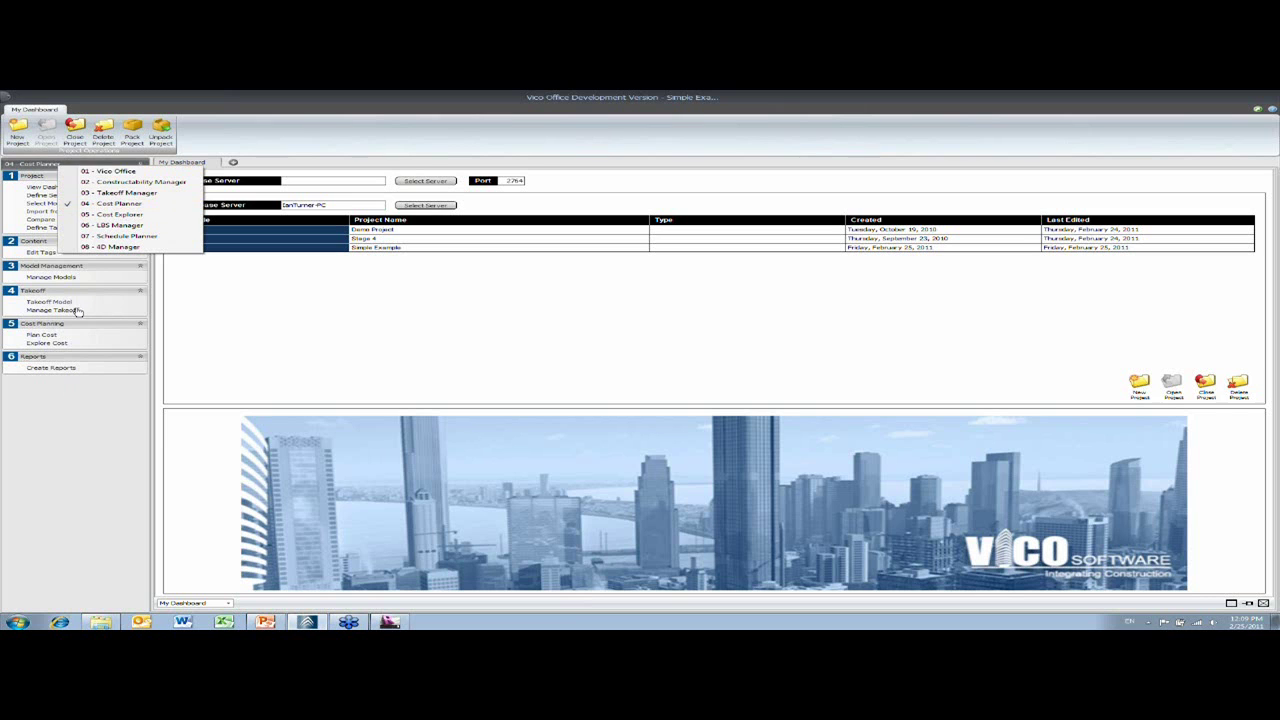
pyautogui.click(65, 280)
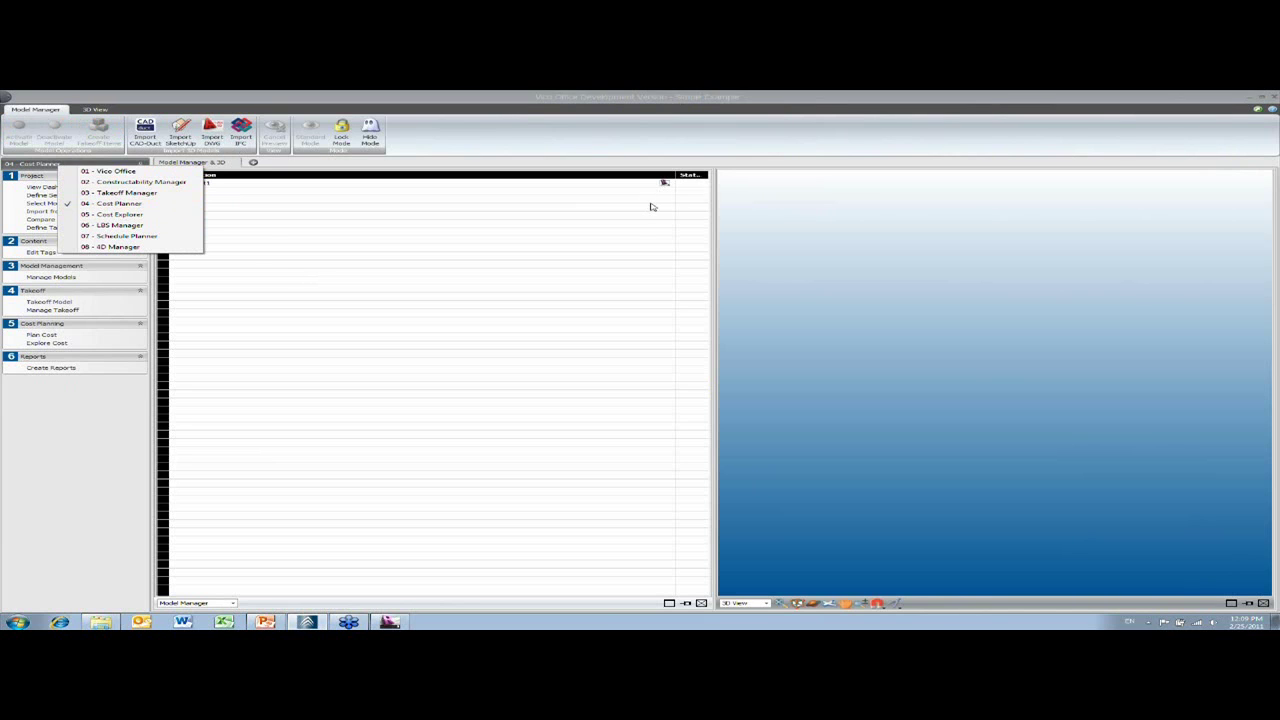
# Step: Activate Version1 - Project1 with architectural takeoff grouping by Family and Mark turned off
pyautogui.click(856, 256)
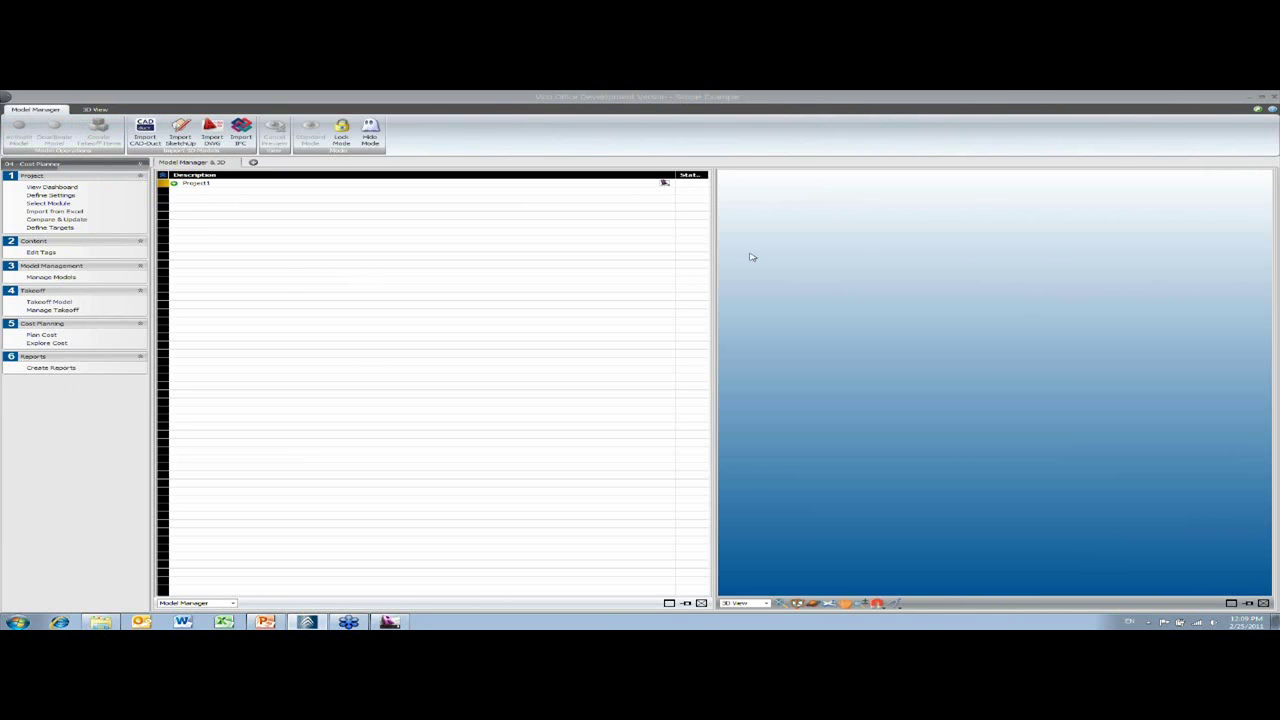
pyautogui.click(174, 186)
pyautogui.click(247, 193)
pyautogui.rightClick(247, 194)
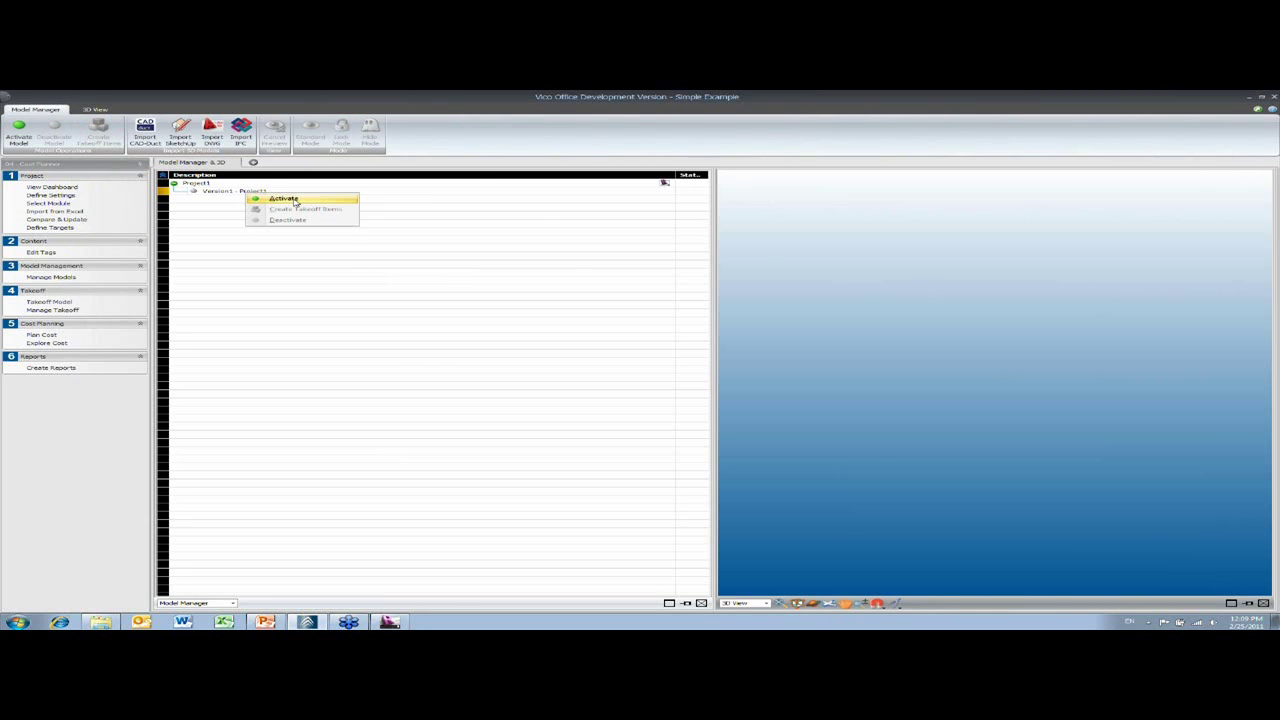
pyautogui.click(284, 199)
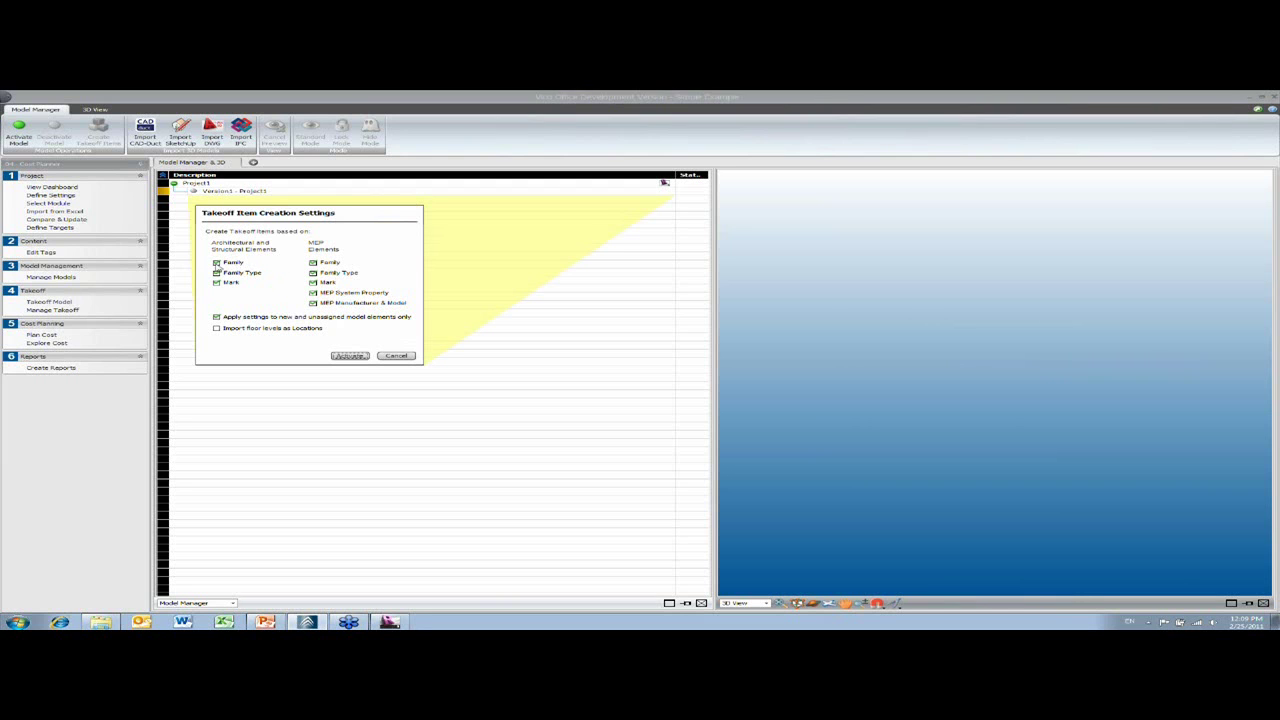
pyautogui.click(216, 263)
pyautogui.click(217, 284)
pyautogui.click(349, 356)
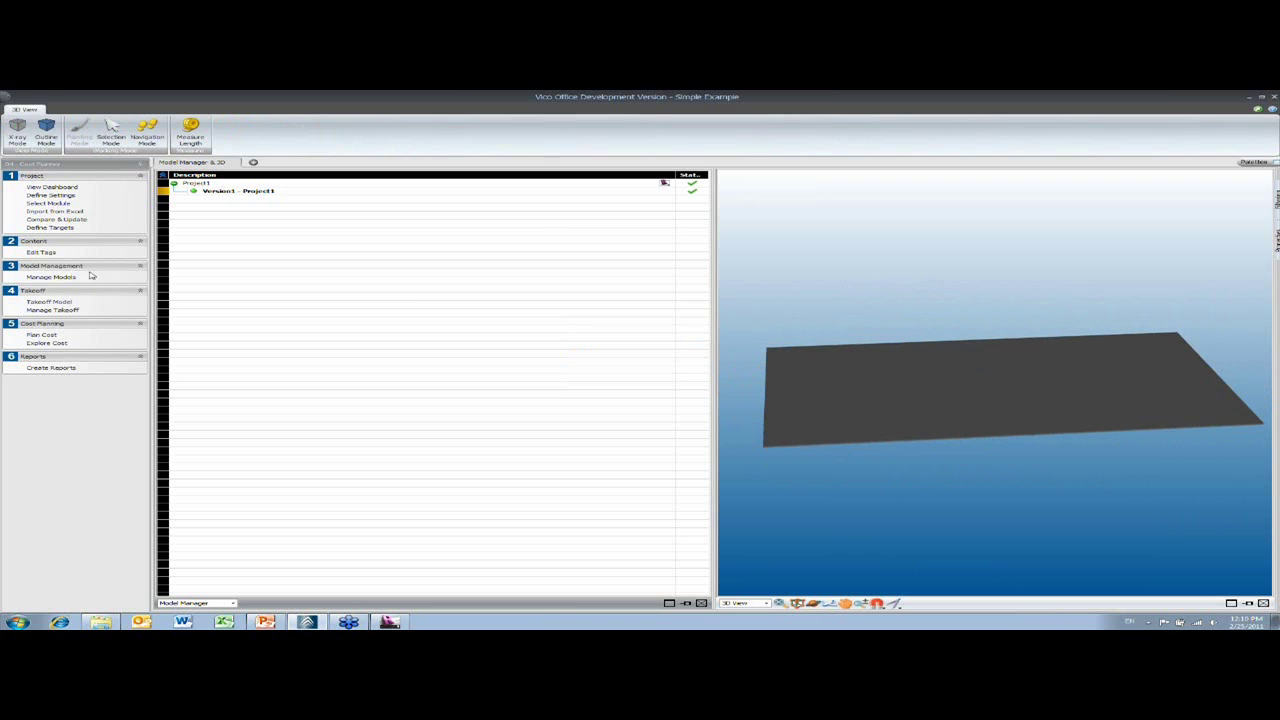
# Step: Open Takeoff Model to see the Generic - 12" slab item beside the 3D model
pyautogui.click(57, 304)
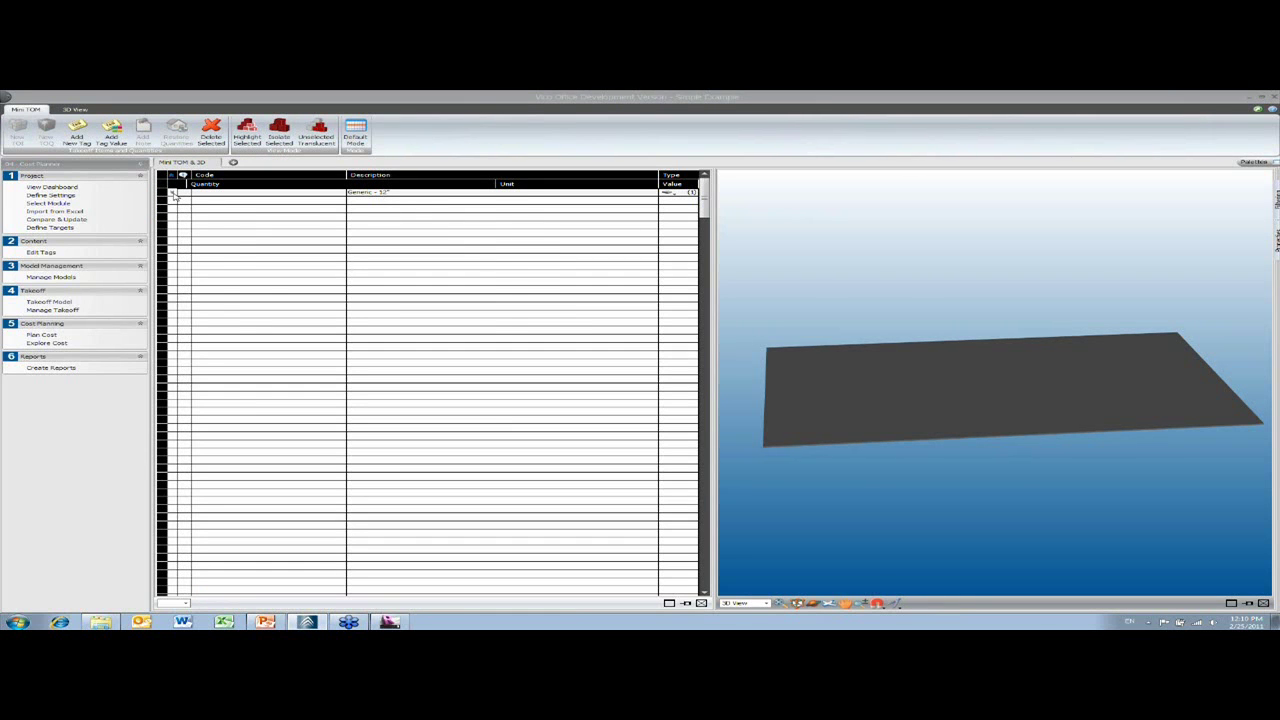
# Step: Expand the Generic - 12" row to show quantities like 33,636.3 SQ FT area and 1,245.4 CU YD volume
pyautogui.click(175, 194)
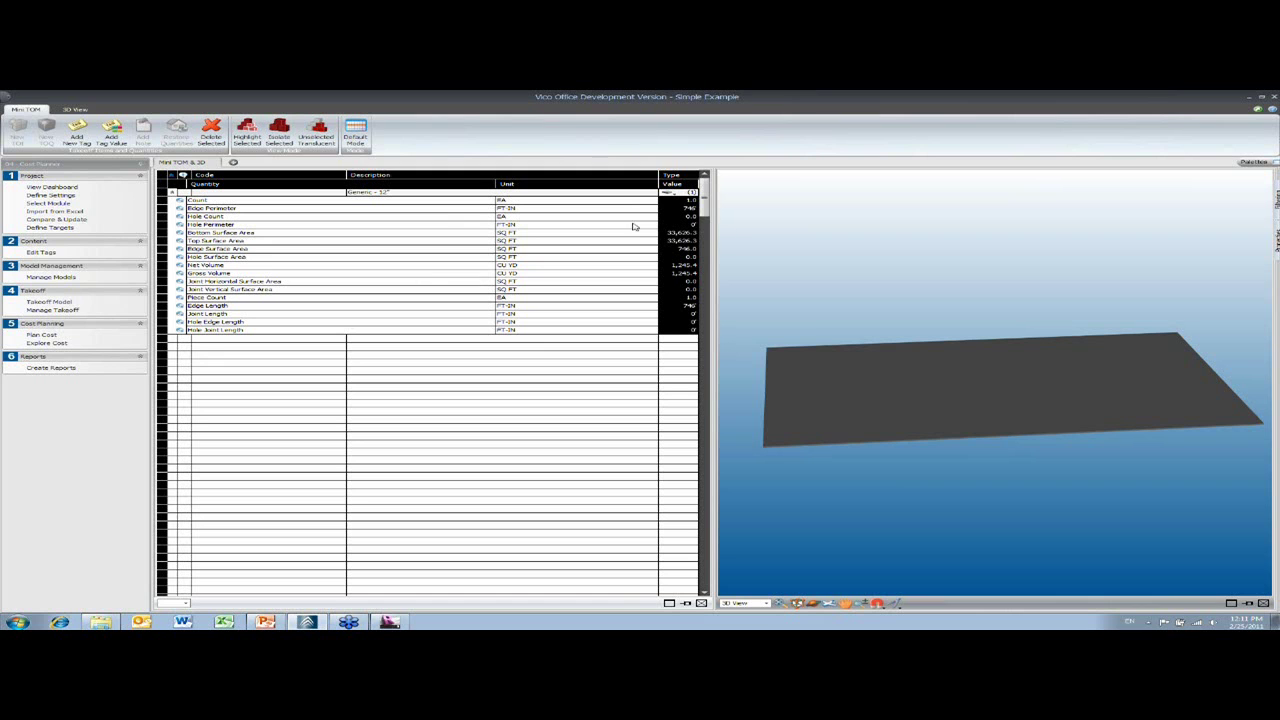
# Step: Highlight the slab's Top Surface Area and then Edge Surface Area in the 3D view
pyautogui.click(249, 245)
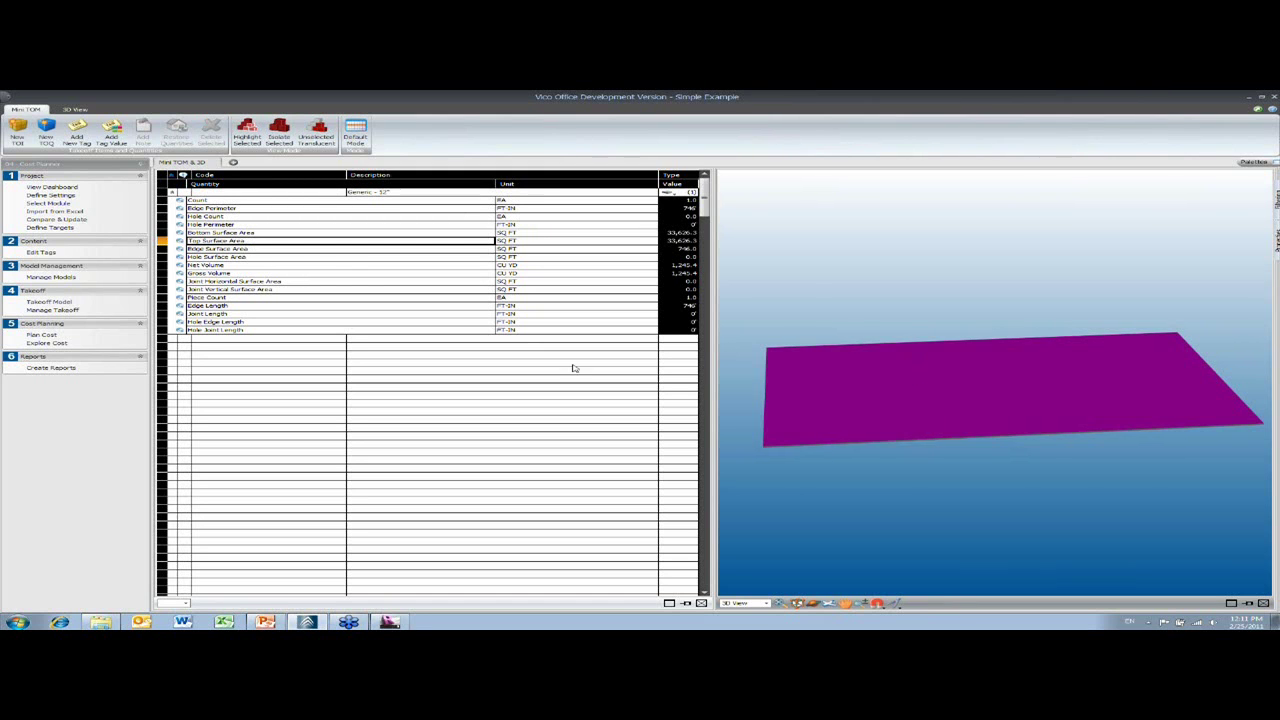
pyautogui.click(240, 249)
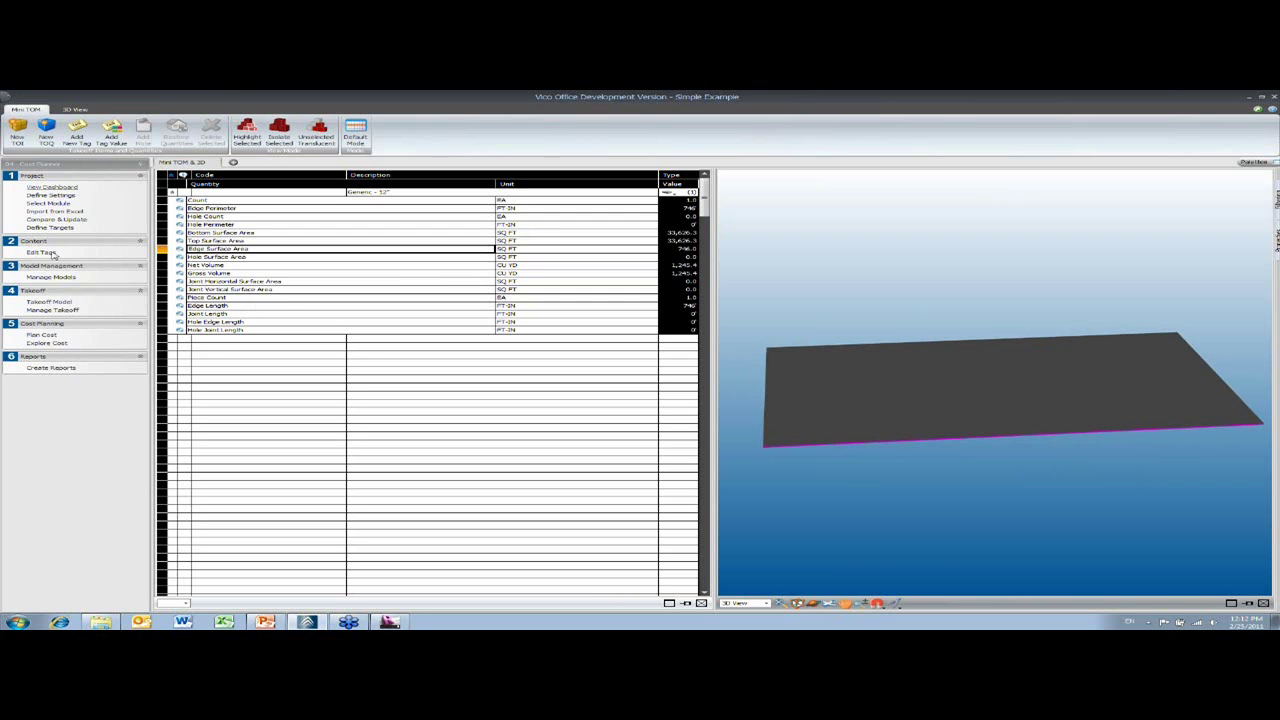
# Step: Open Plan Cost to show the Simple Example Cost Planner worksheet
pyautogui.click(44, 336)
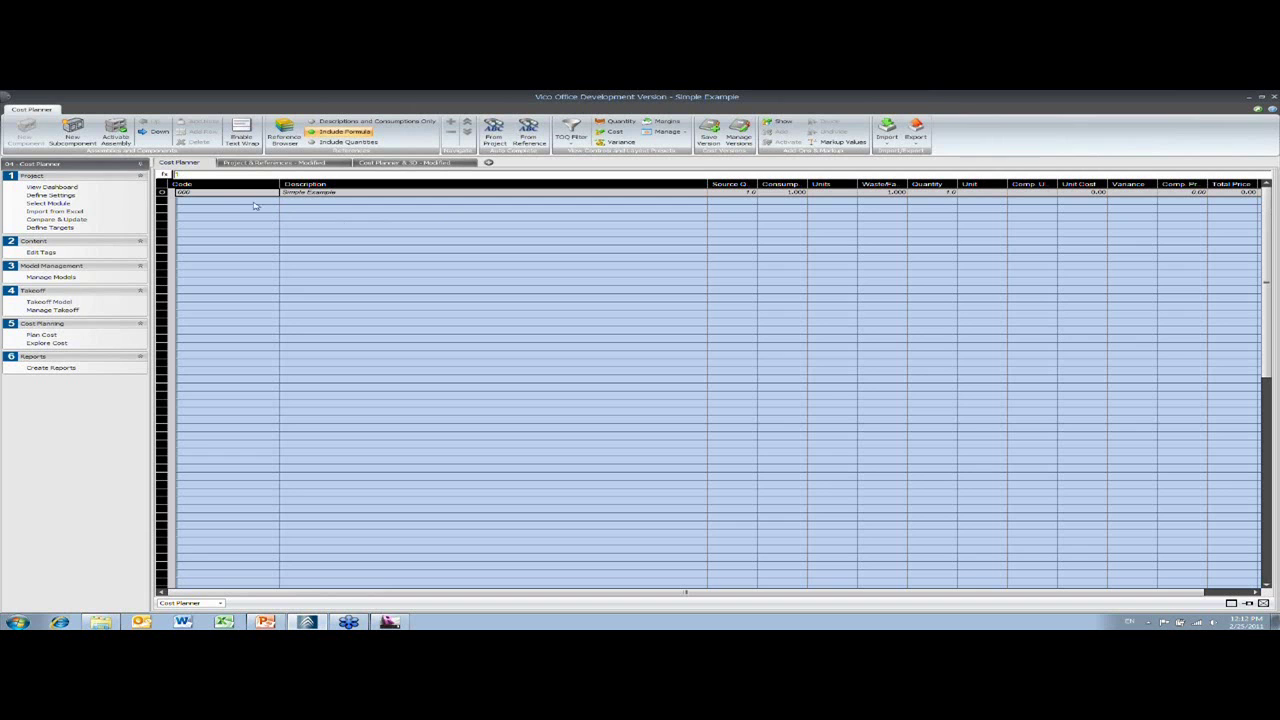
# Step: Add a Slab Assembly component under Simple Example with a Formwork child
pyautogui.click(73, 135)
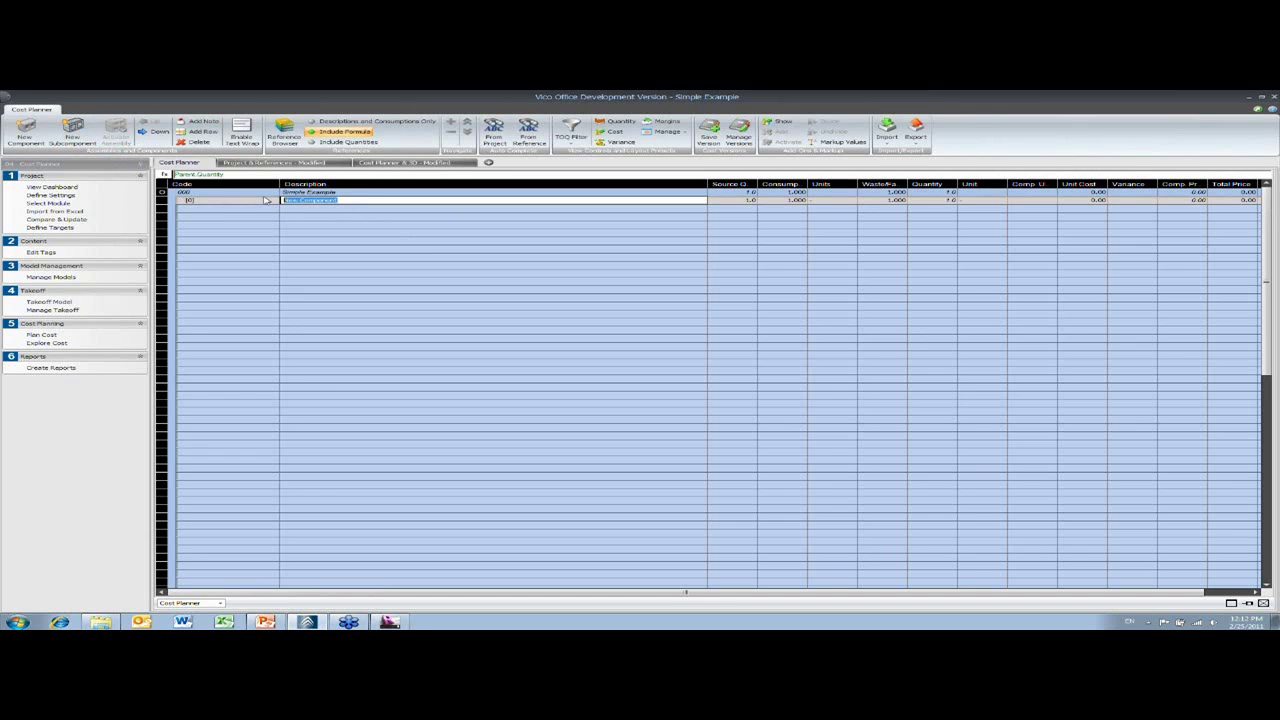
pyautogui.write('b')
pyautogui.write('S')
pyautogui.press('Return')
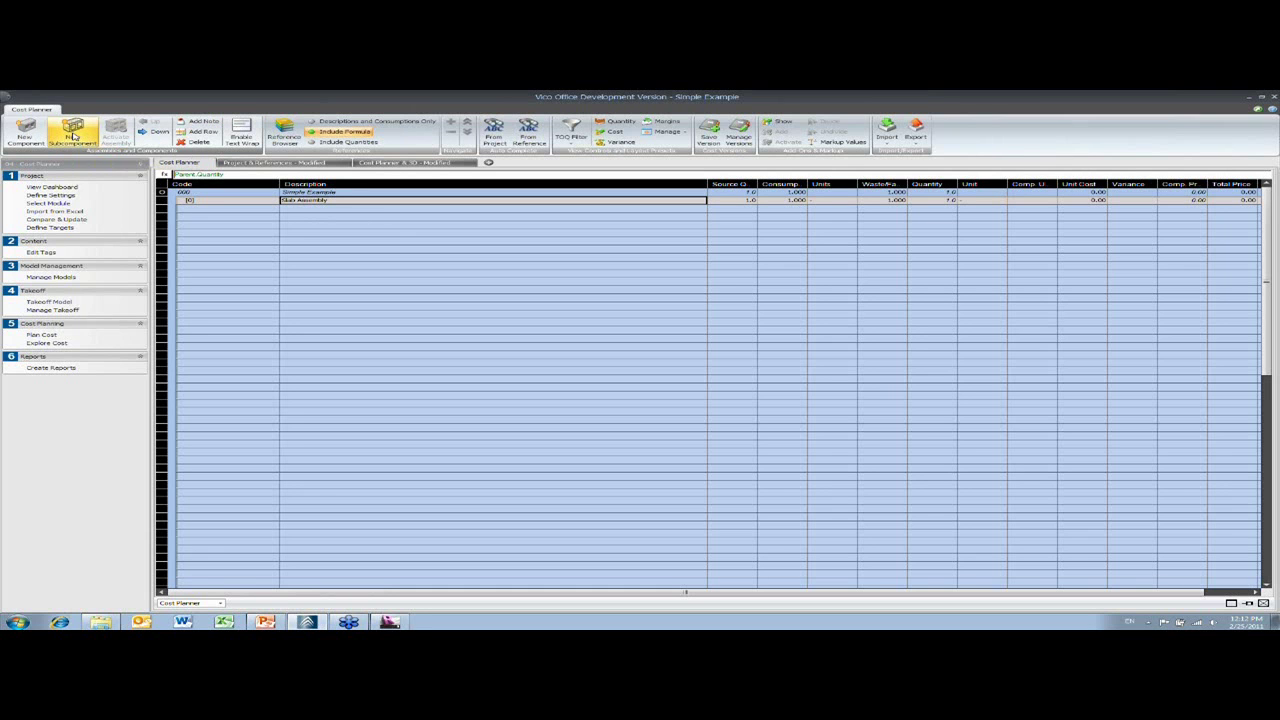
pyautogui.click(73, 135)
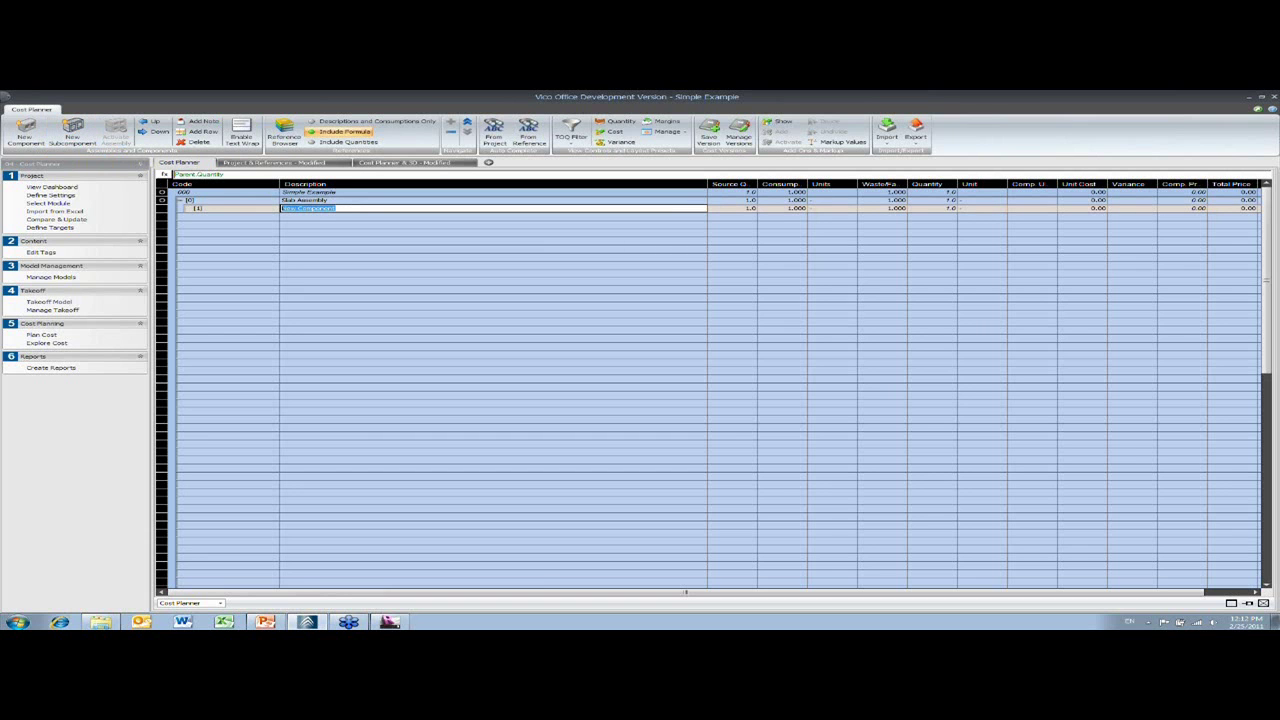
pyautogui.write('Formwork')
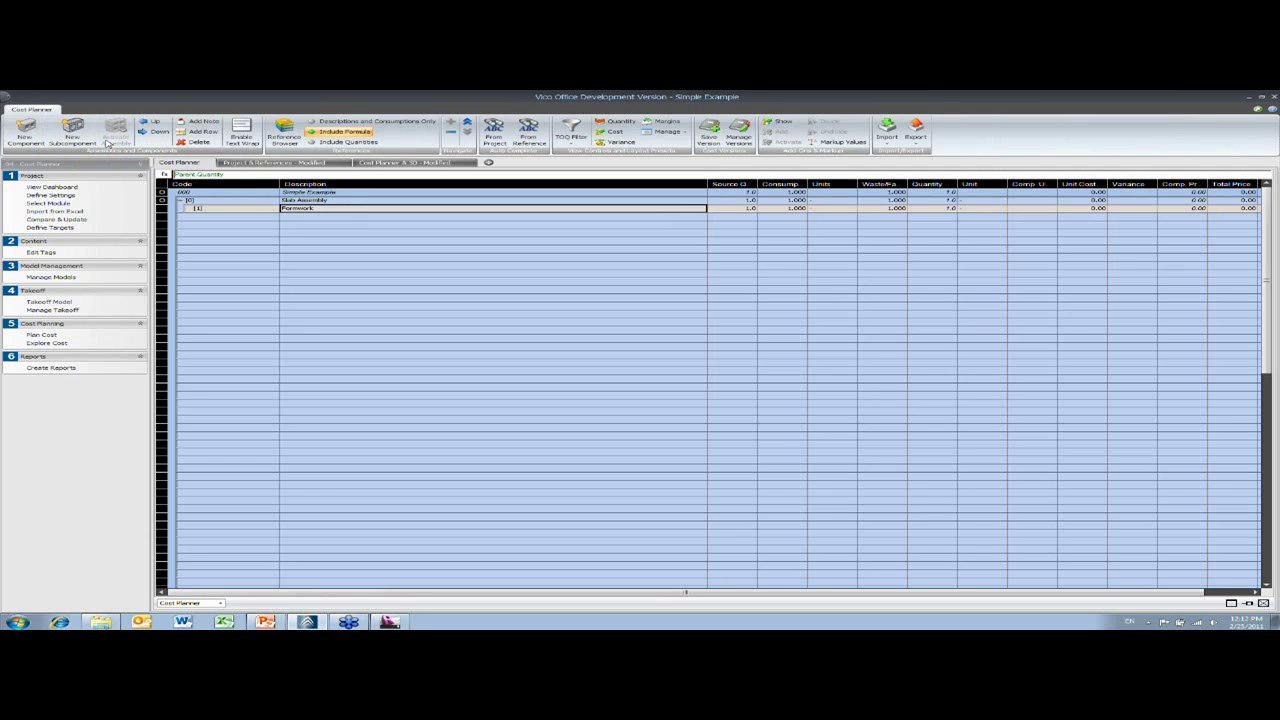
# Step: Add Rebar and Concrete components to the Slab Assembly, then select Formwork
pyautogui.click(38, 135)
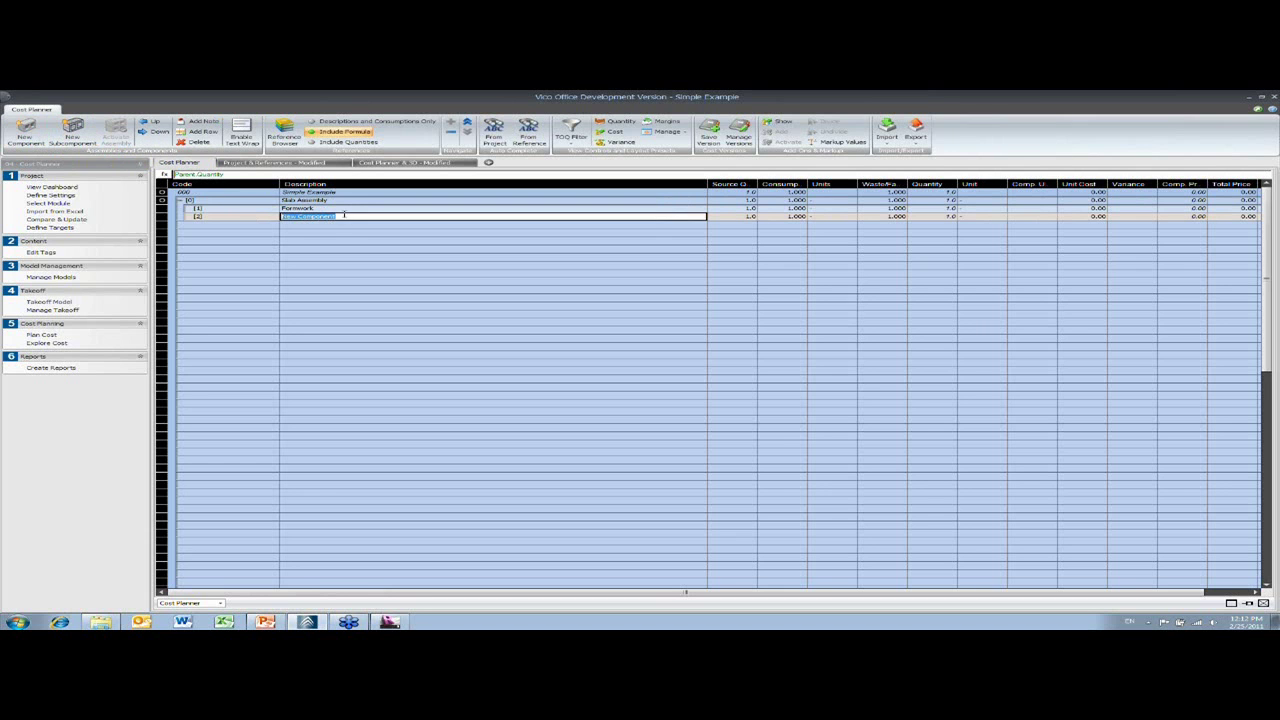
pyautogui.write('Rebar')
pyautogui.press('Return')
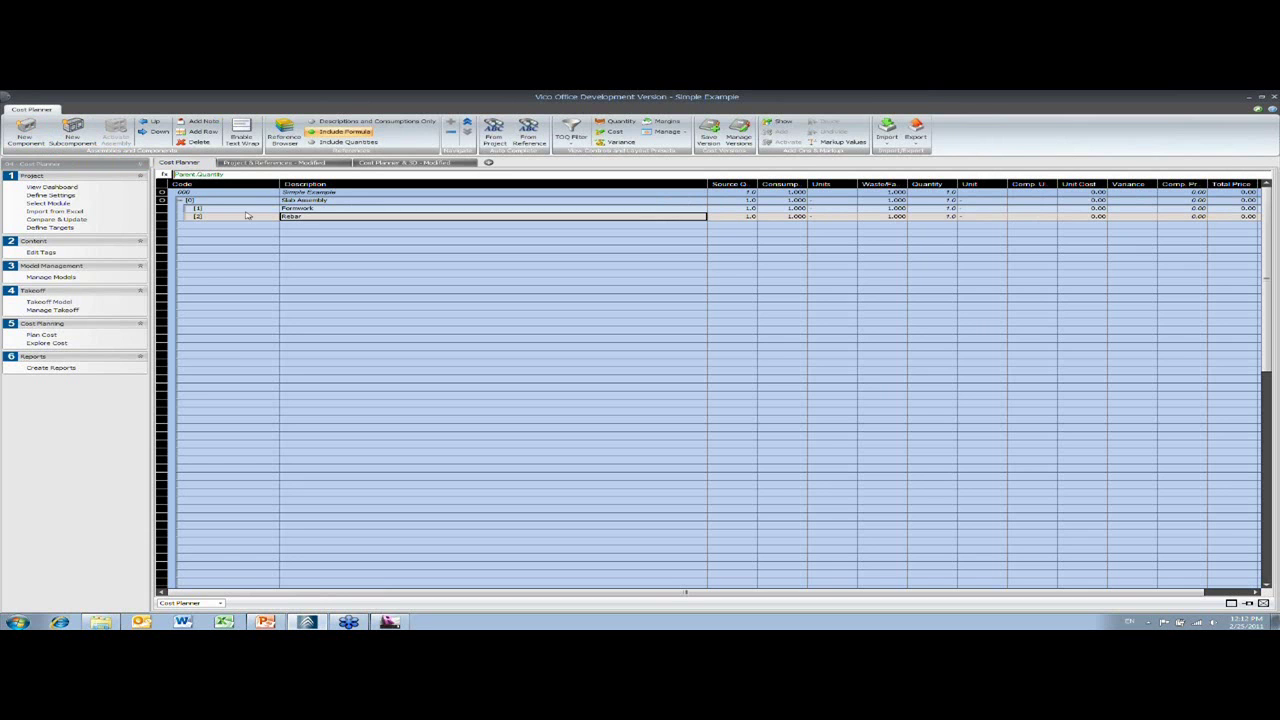
pyautogui.click(26, 132)
pyautogui.doubleClick(320, 226)
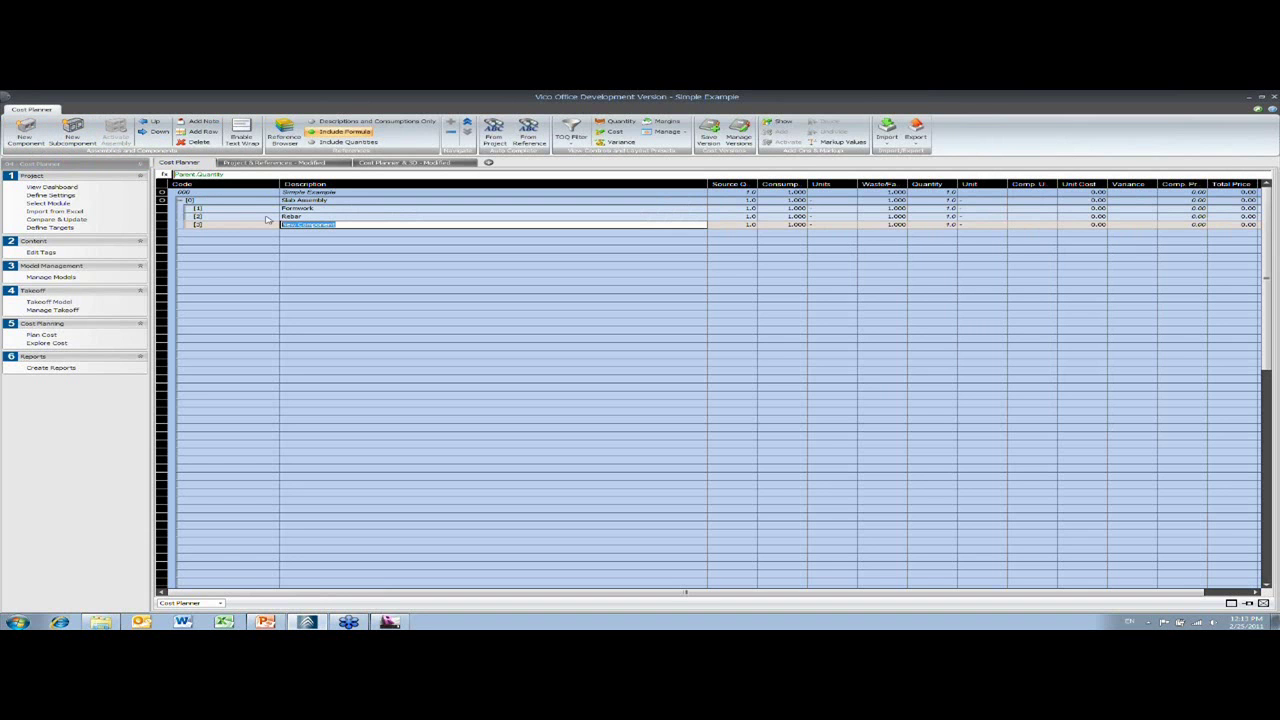
pyautogui.write('Concrete')
pyautogui.press('Return')
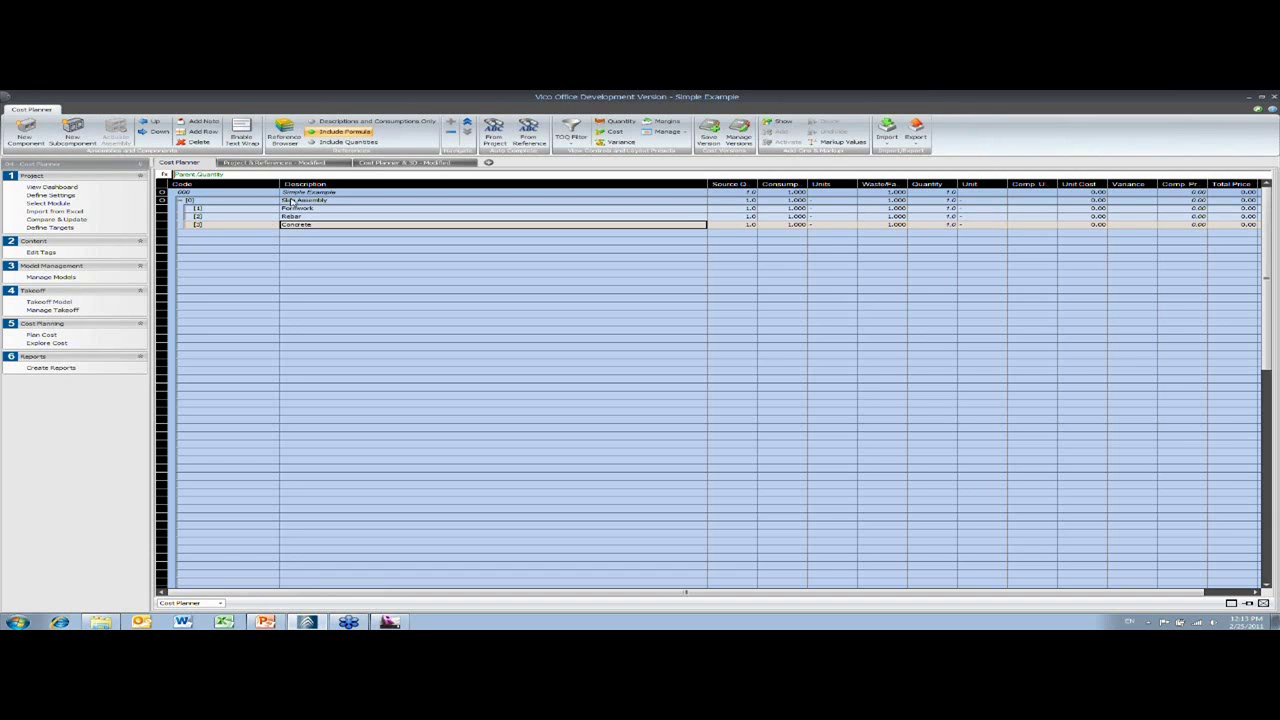
pyautogui.click(315, 209)
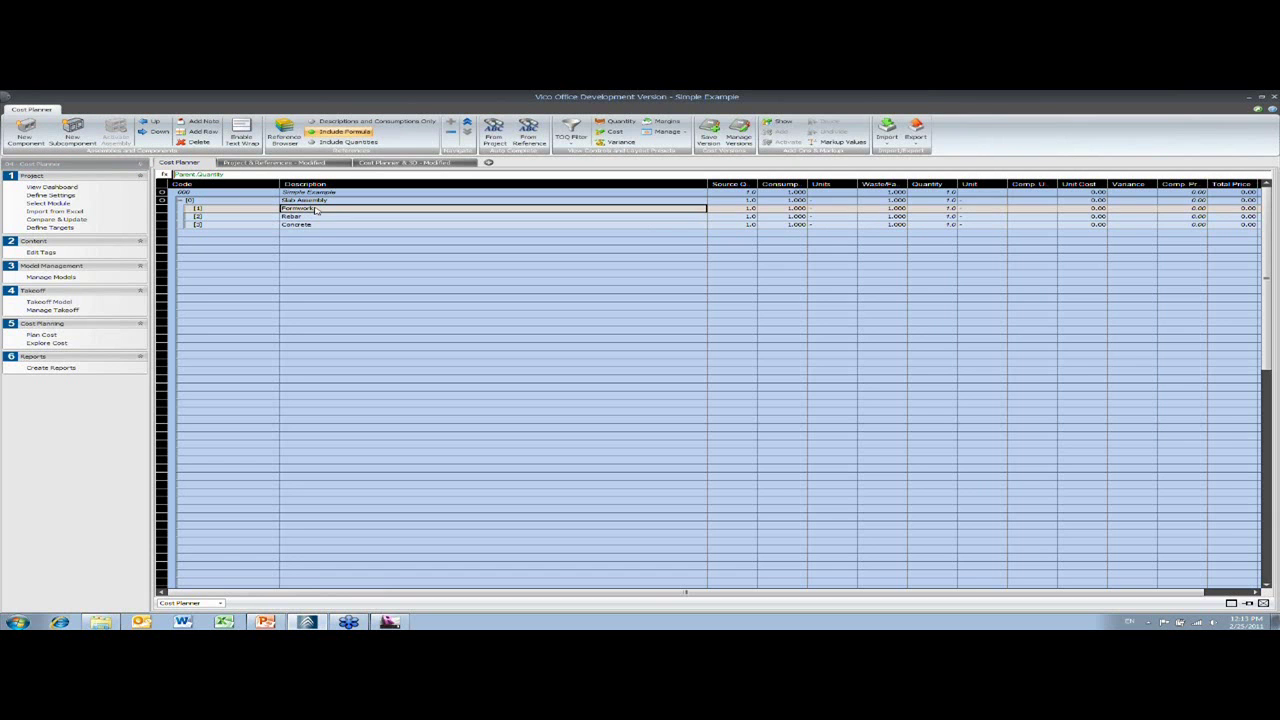
# Step: Add Fmwk Materials and Fmwk Carpenter as resources under Formwork
pyautogui.click(72, 135)
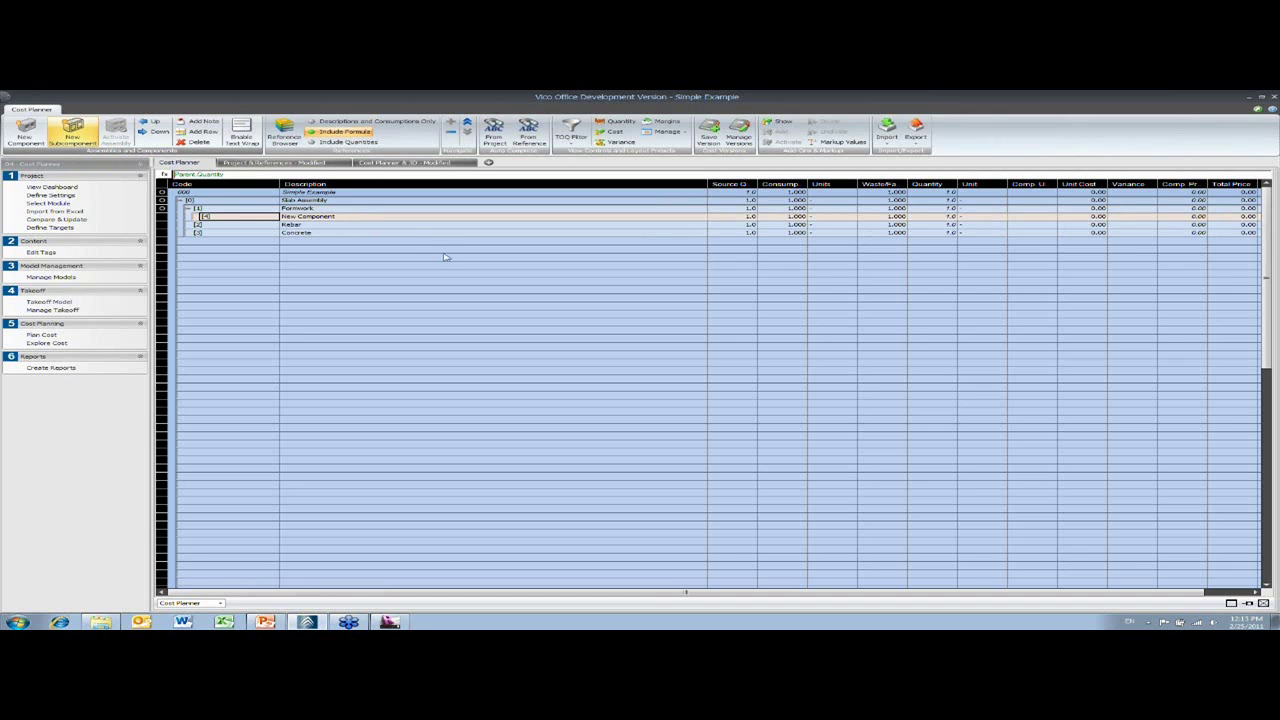
pyautogui.click(351, 218)
pyautogui.write('Fmwk Mate')
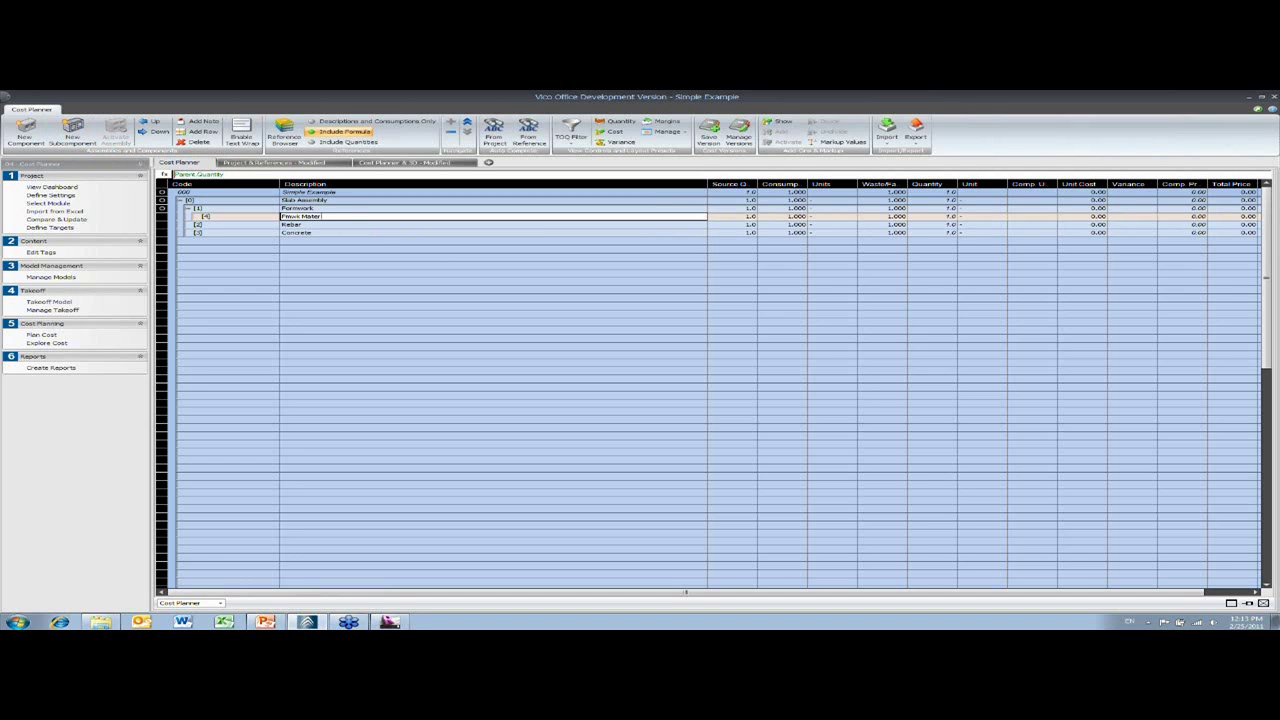
pyautogui.write('rials')
pyautogui.press('Return')
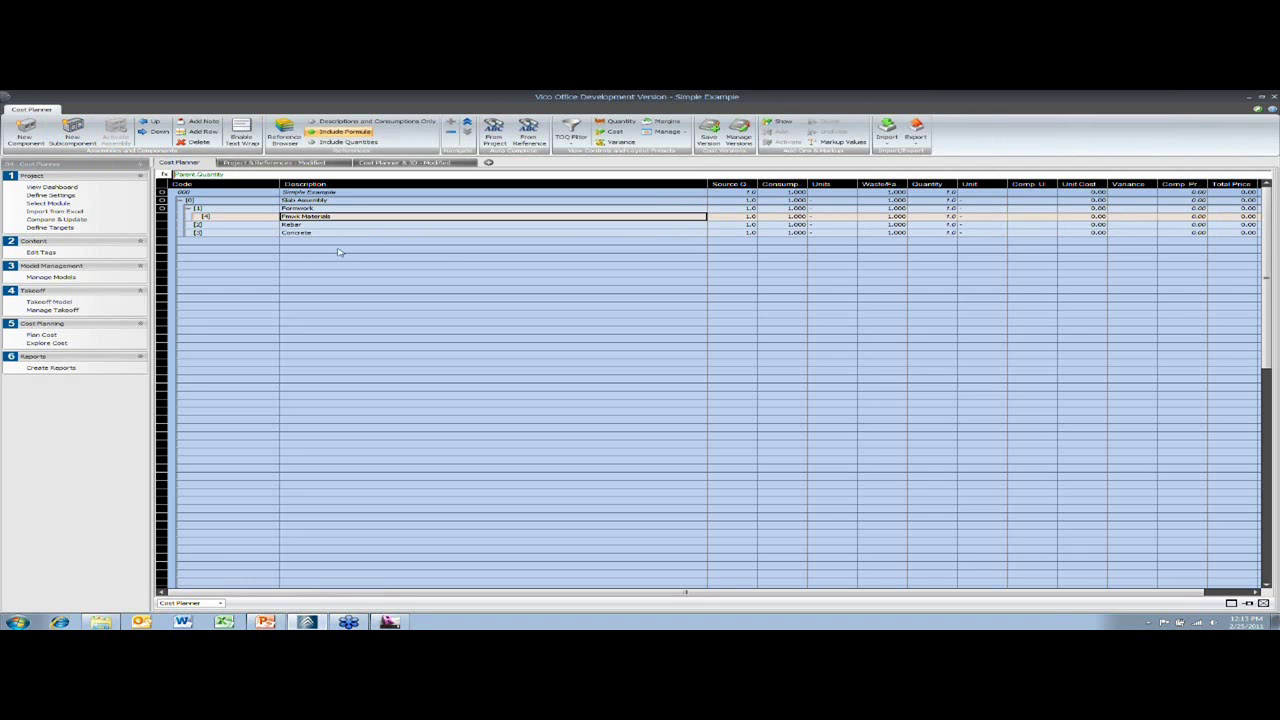
pyautogui.click(316, 216)
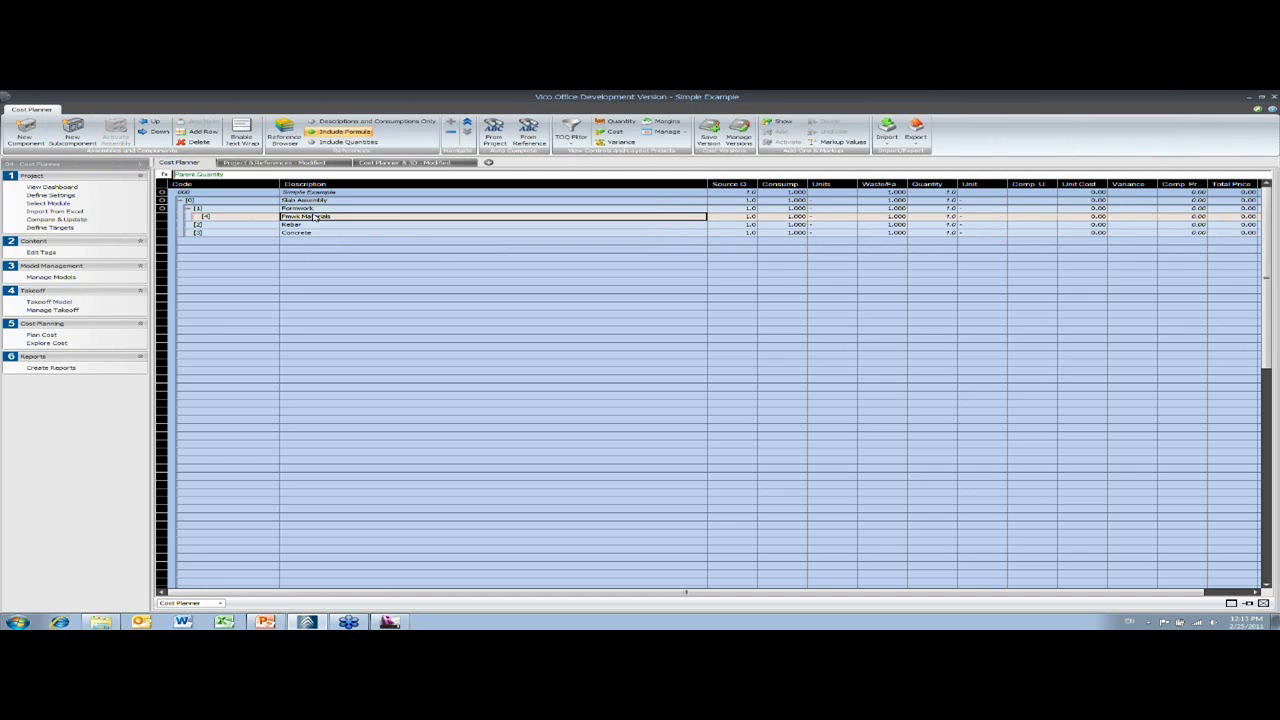
pyautogui.click(25, 132)
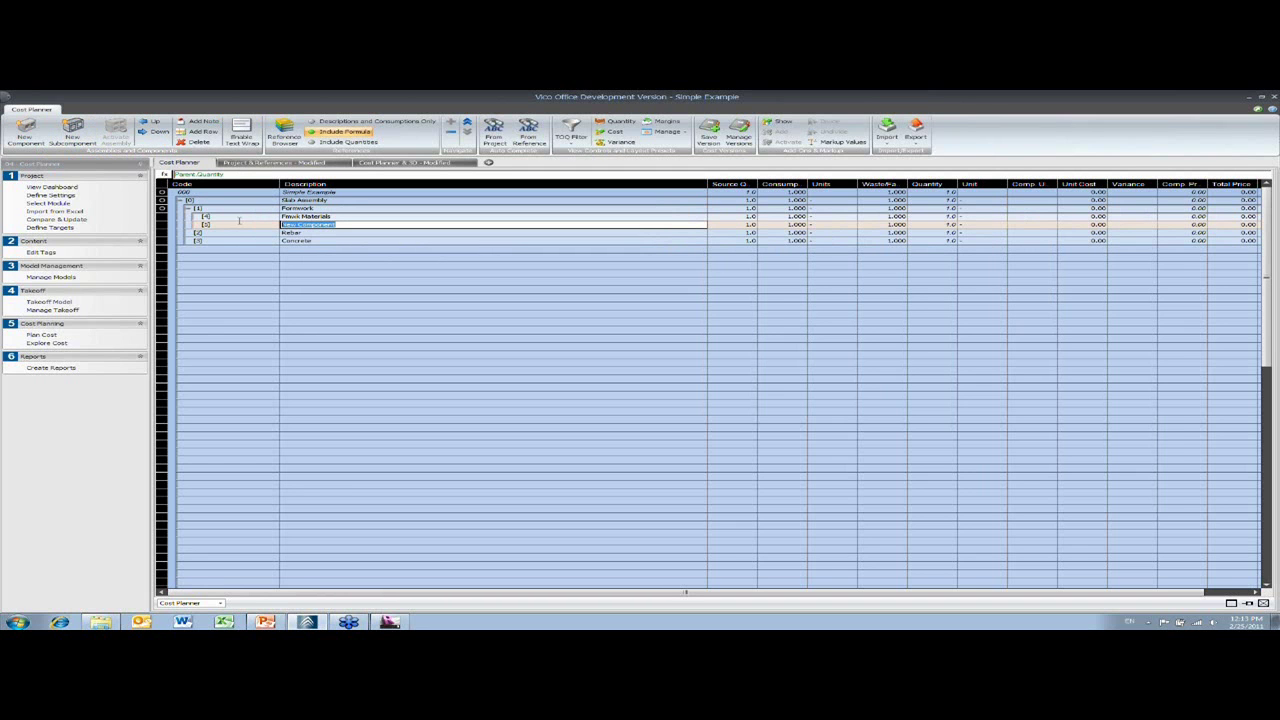
pyautogui.write('Fmwk Carpenter')
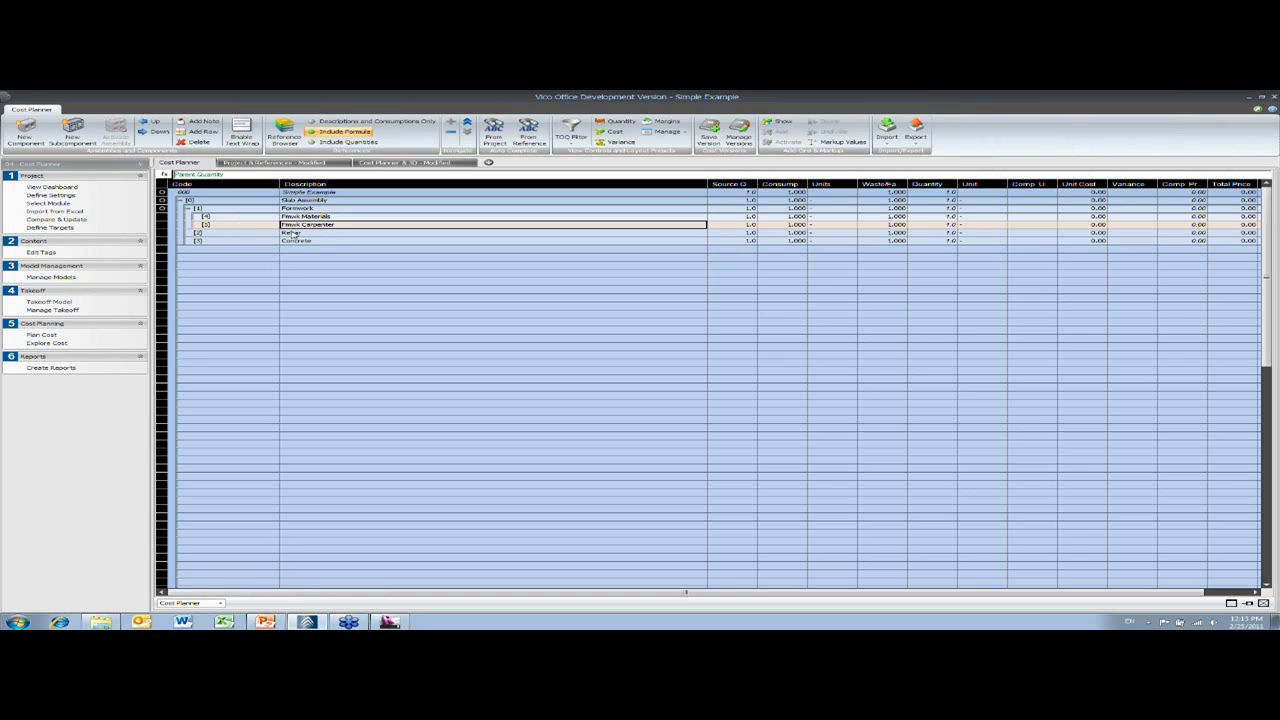
pyautogui.click(311, 233)
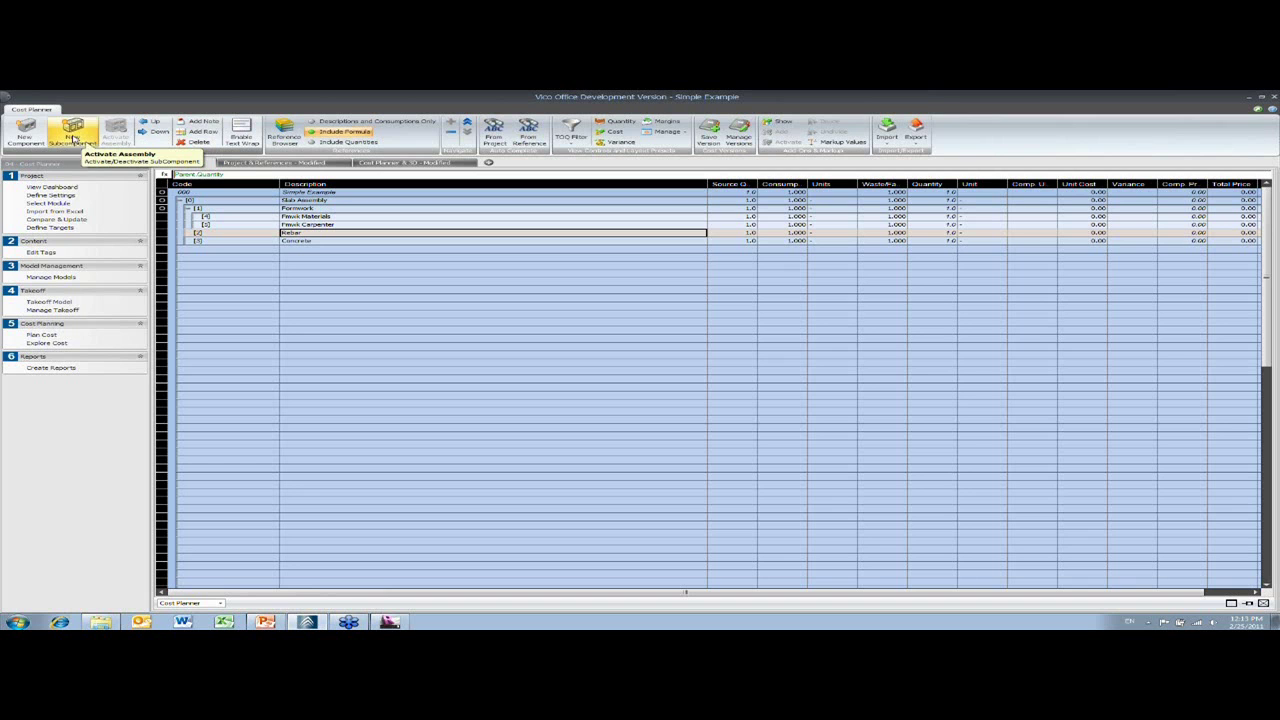
# Step: Add Rebar Material and Rodman as resources under Rebar
pyautogui.click(73, 135)
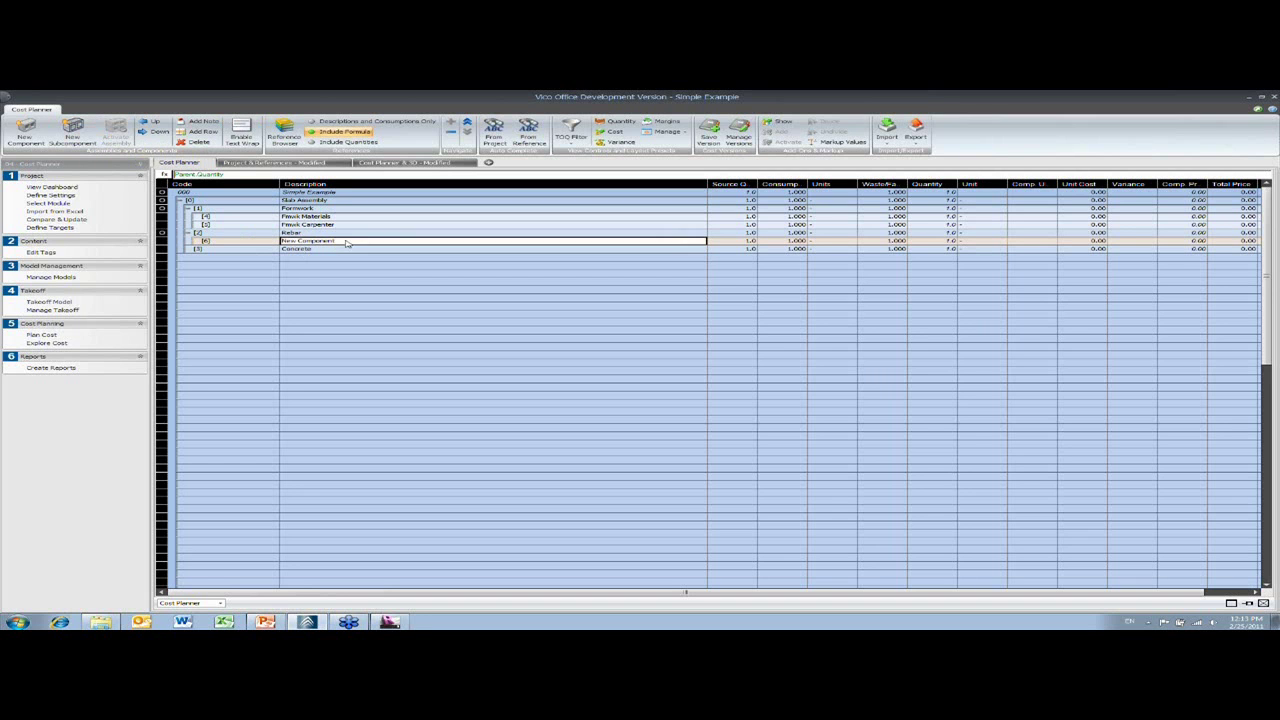
pyautogui.click(347, 243)
pyautogui.write('Reba')
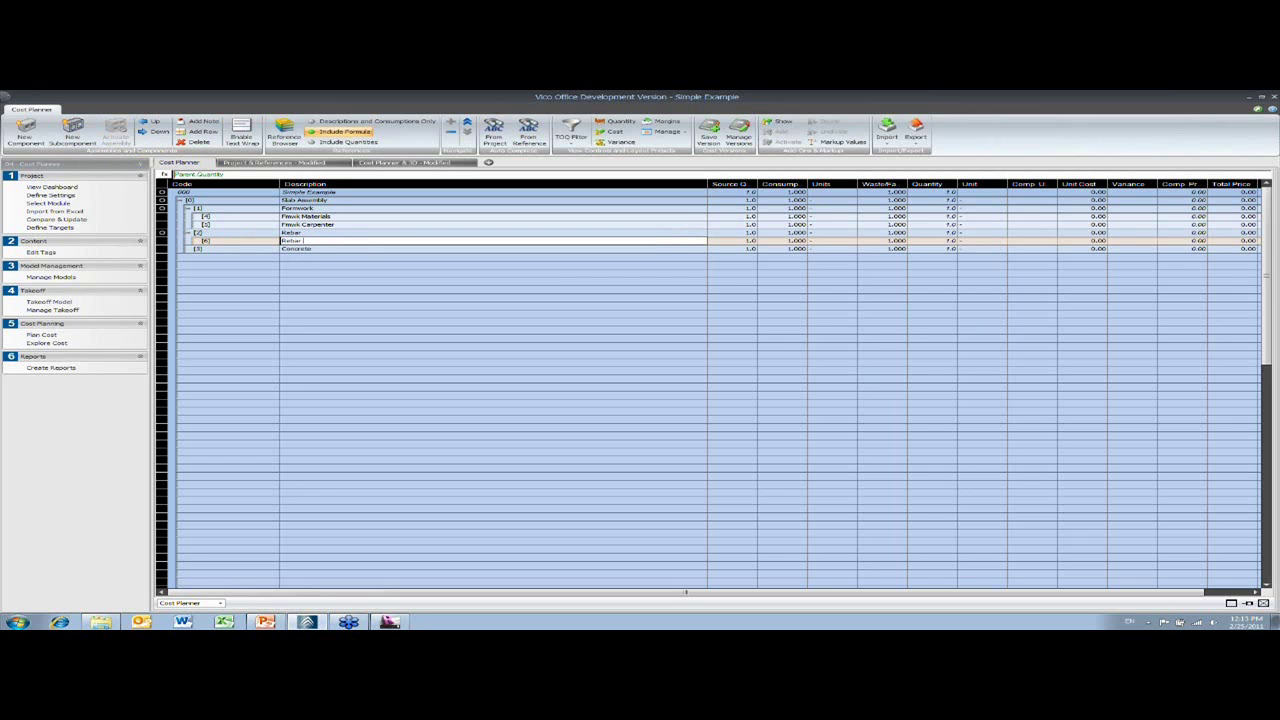
pyautogui.write('r Material')
pyautogui.press('Return')
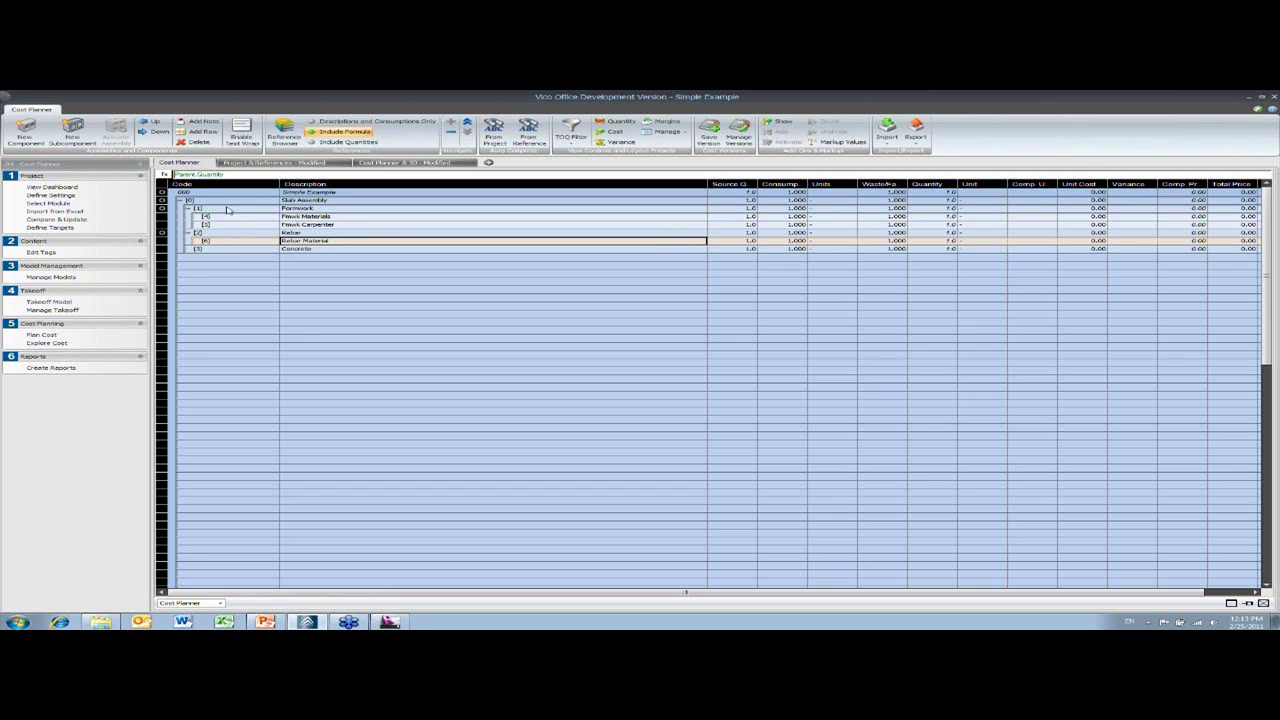
pyautogui.click(28, 138)
pyautogui.write('Rodman')
pyautogui.press('Return')
# Step: Add Concrete Material and Concrete Labour as resources under Concrete
pyautogui.click(320, 258)
pyautogui.click(55, 140)
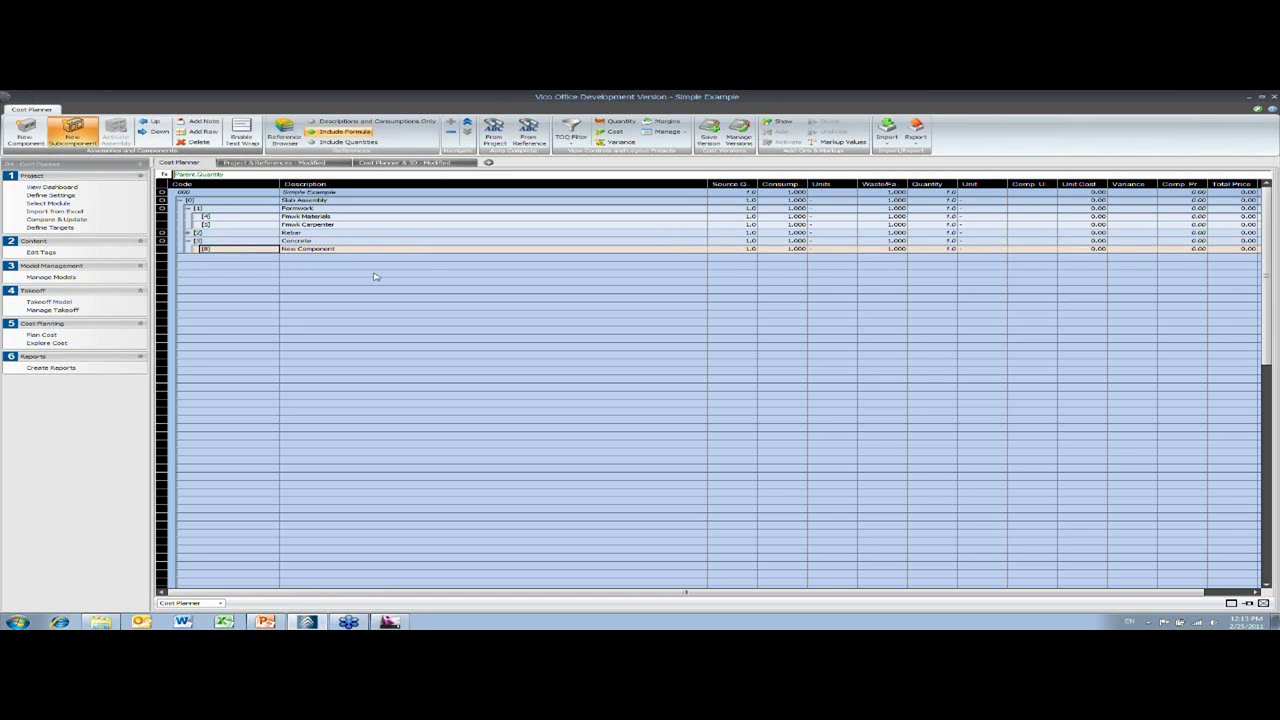
pyautogui.doubleClick(336, 251)
pyautogui.write('Col')
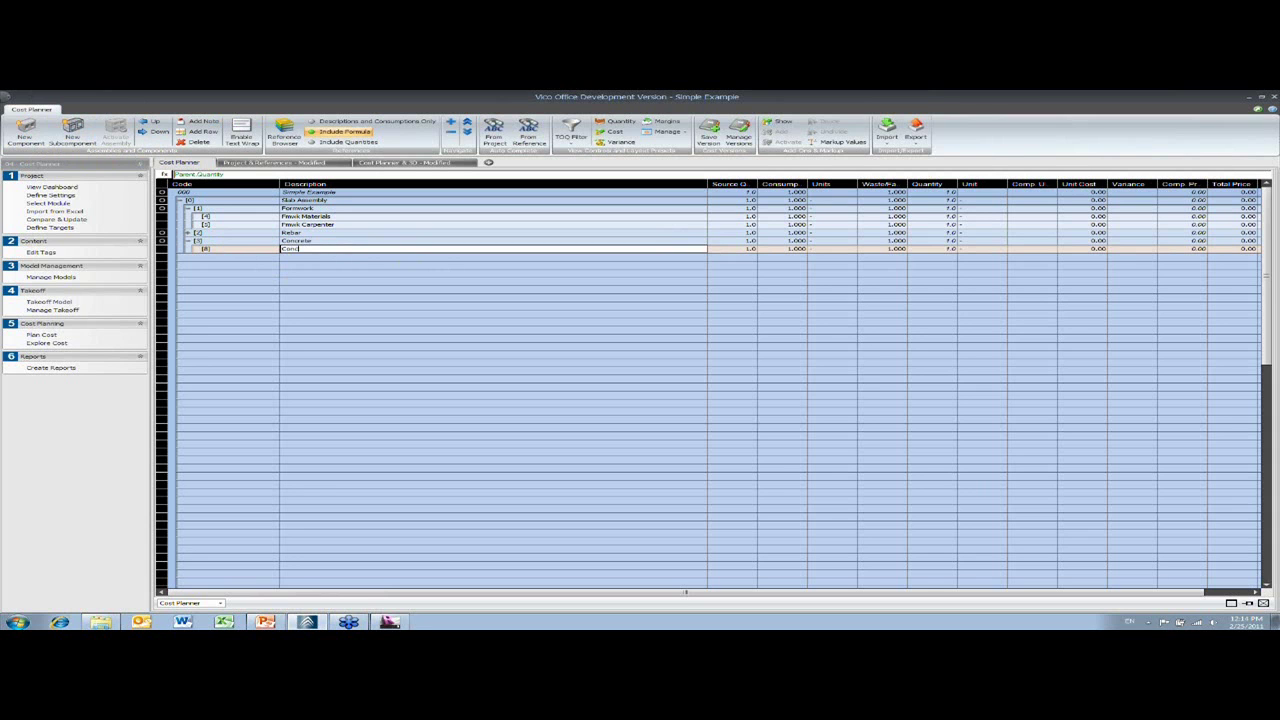
pyautogui.write('crete Material')
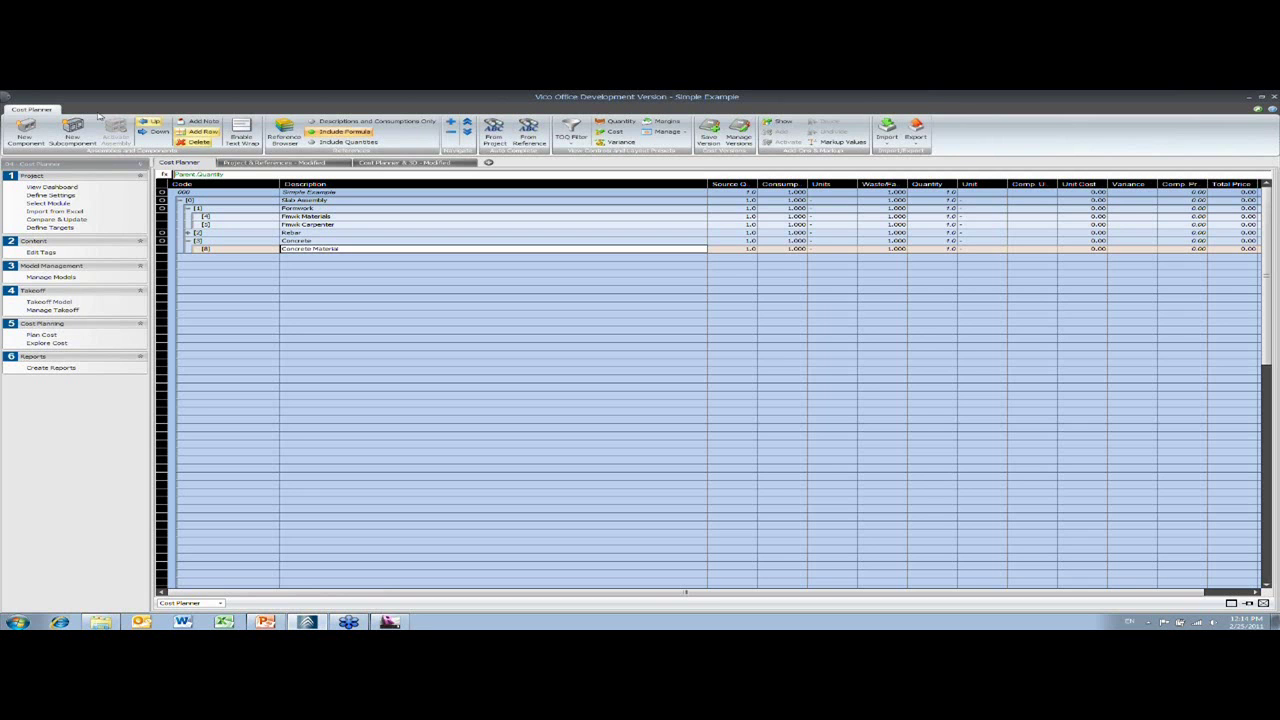
pyautogui.press('Return')
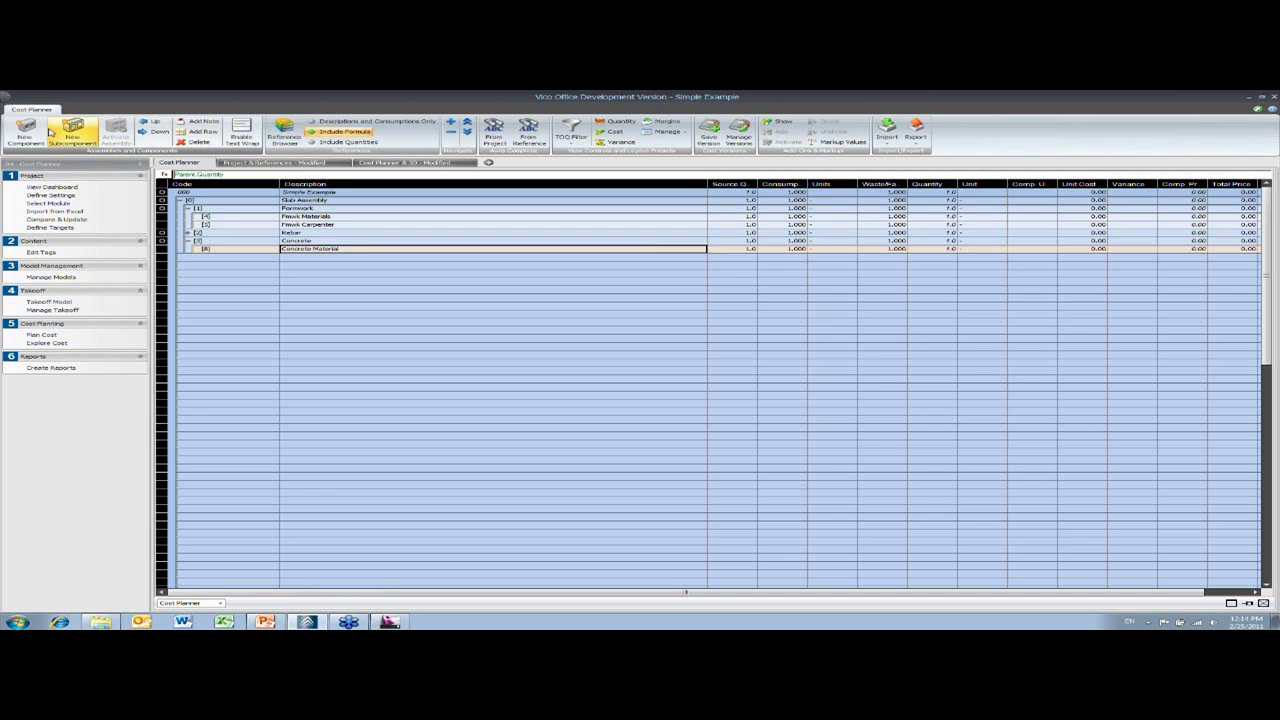
pyautogui.click(26, 132)
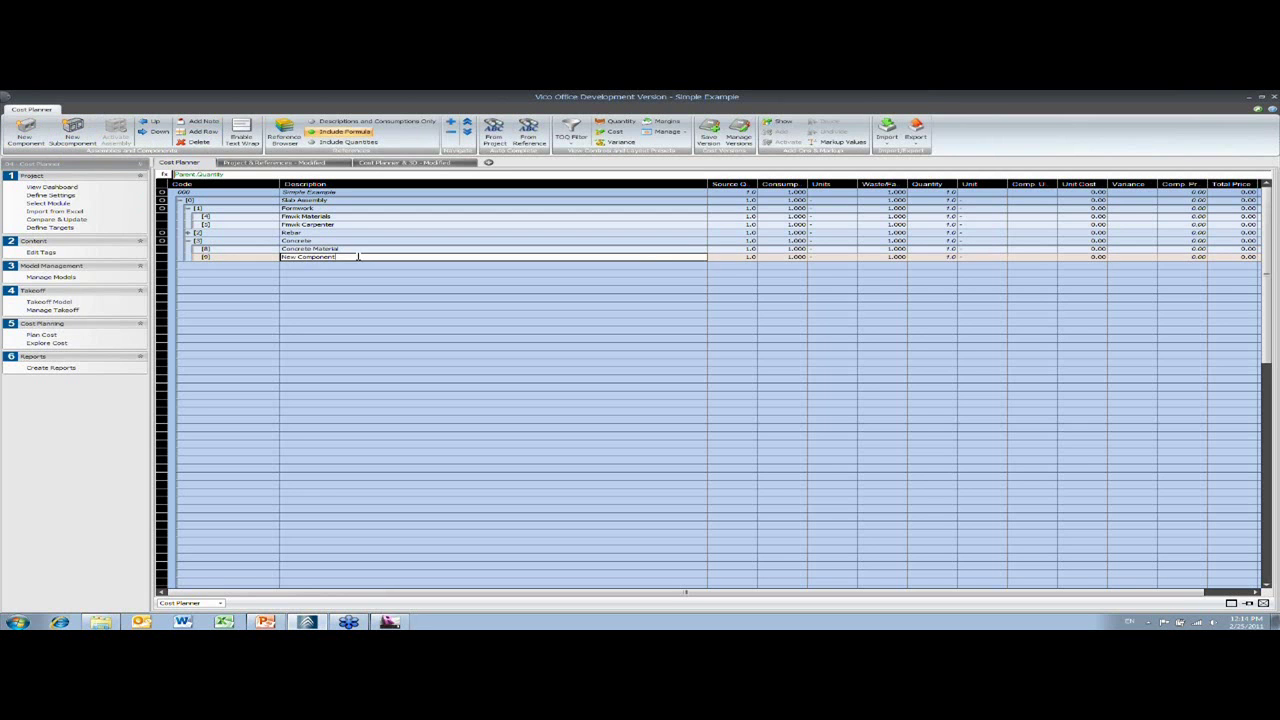
pyautogui.moveTo(352, 257); pyautogui.dragTo(252, 257)
pyautogui.write('Concrete Labour')
pyautogui.press('Tab')
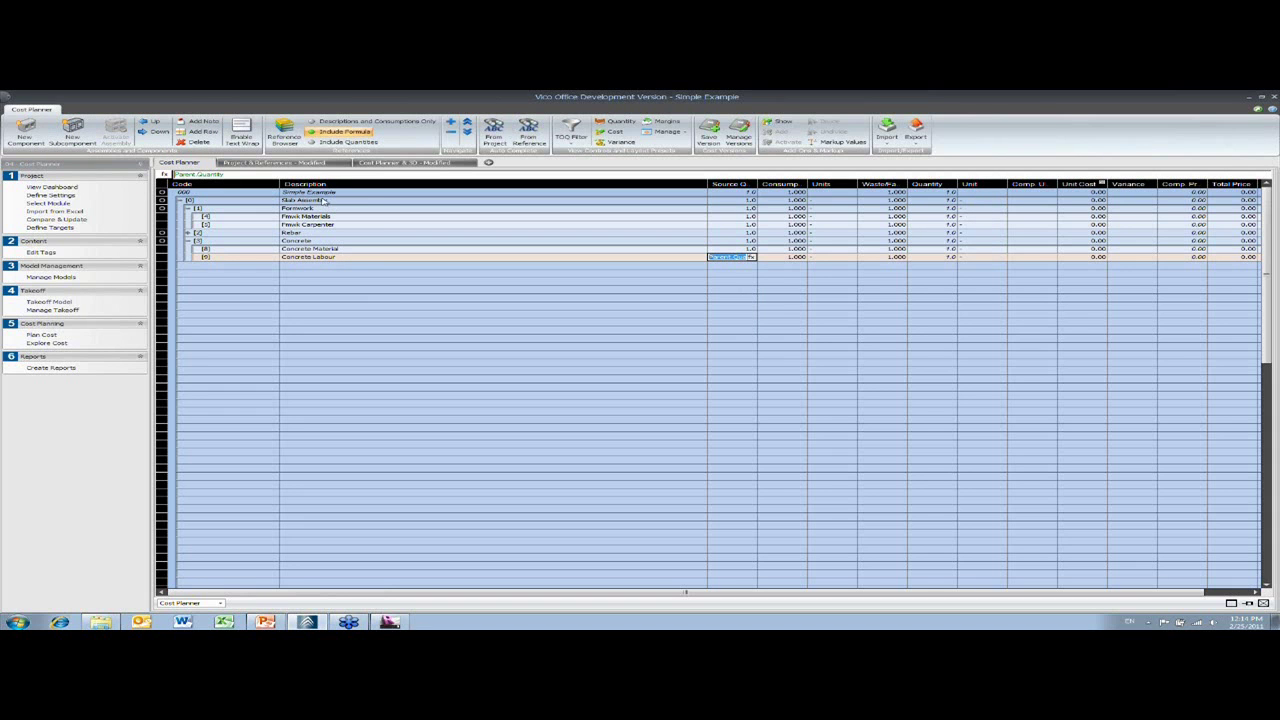
# Step: Set units to SF for Slab Assembly, Formwork and Fmwk Materials, and HR for Fmwk Carpenter
pyautogui.click(978, 201)
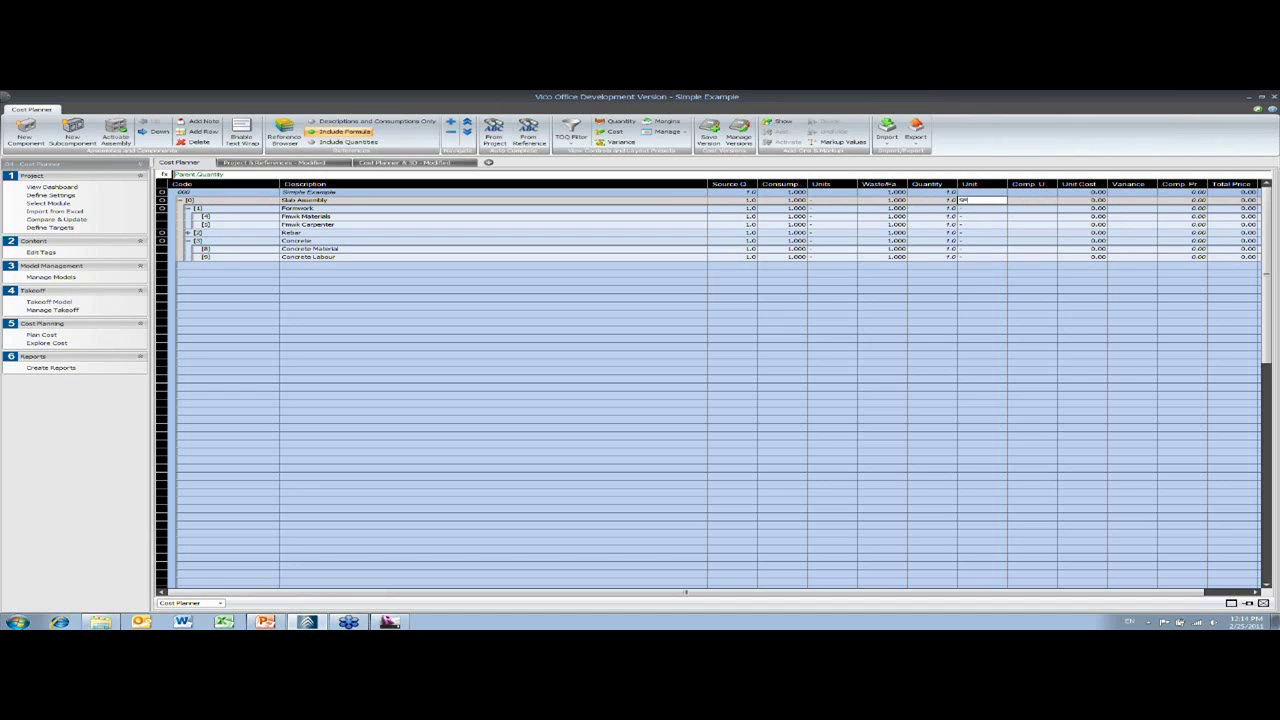
pyautogui.write('SF')
pyautogui.click(972, 211)
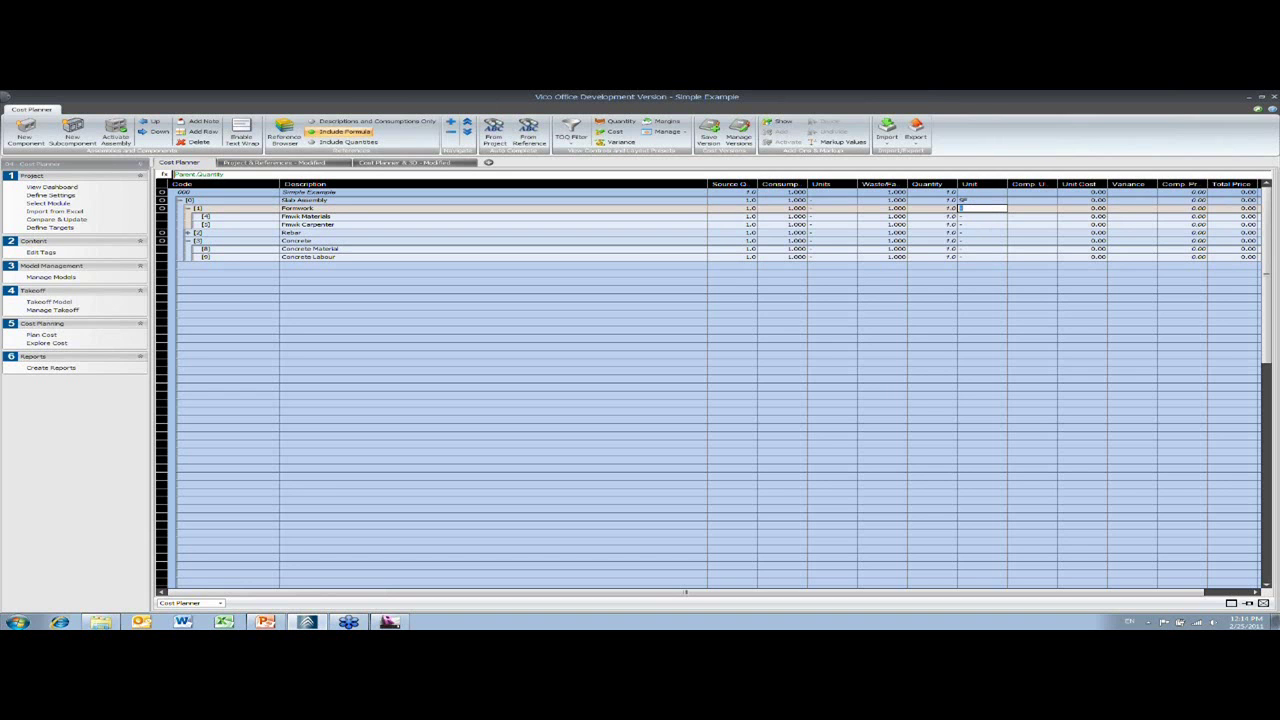
pyautogui.click(977, 218)
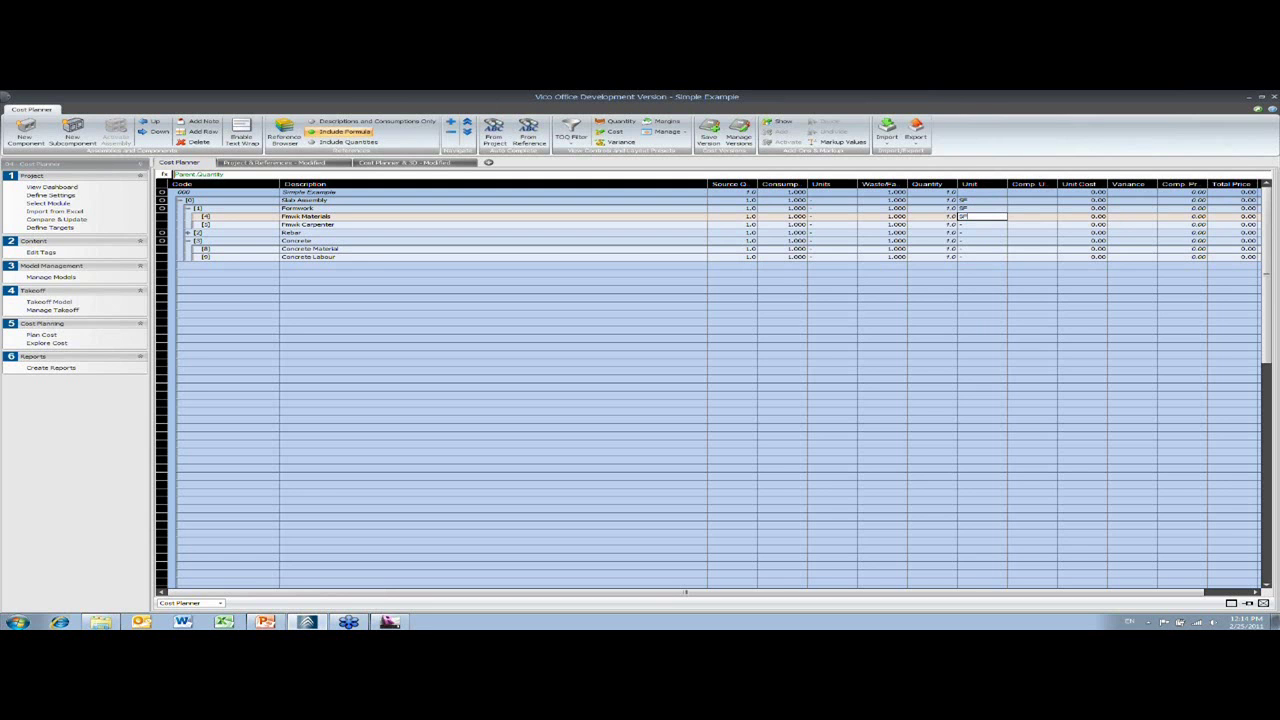
pyautogui.write('SF')
pyautogui.doubleClick(968, 226)
pyautogui.write('HR')
pyautogui.press('Return')
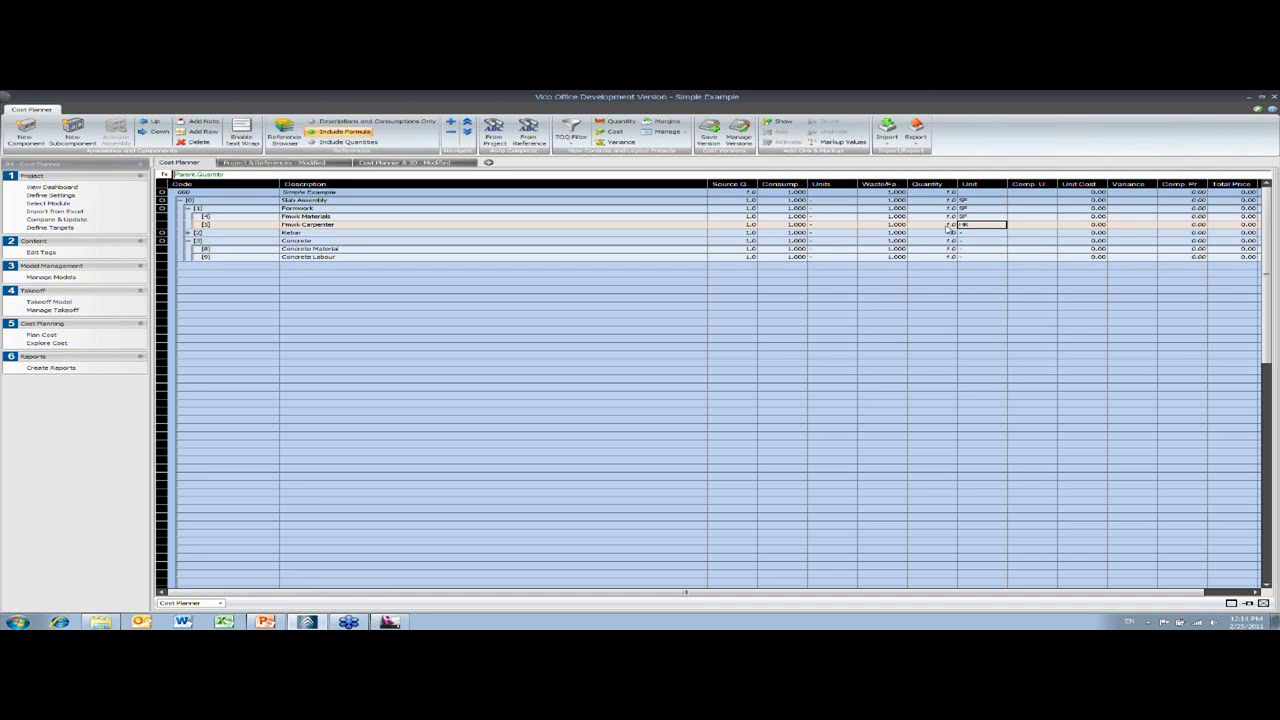
# Step: Set Rebar and Rebar Material units to TON and the Rodman unit to HR
pyautogui.click(188, 233)
pyautogui.doubleClick(972, 233)
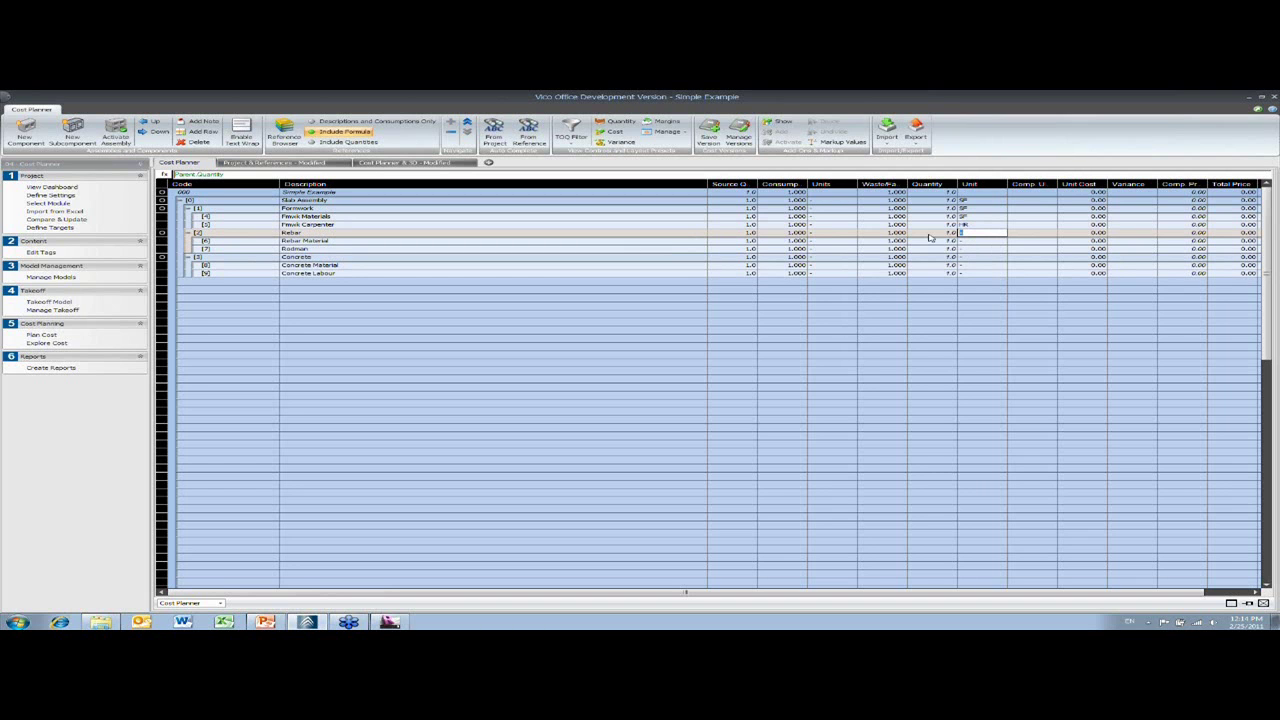
pyautogui.write('TON')
pyautogui.press('Return')
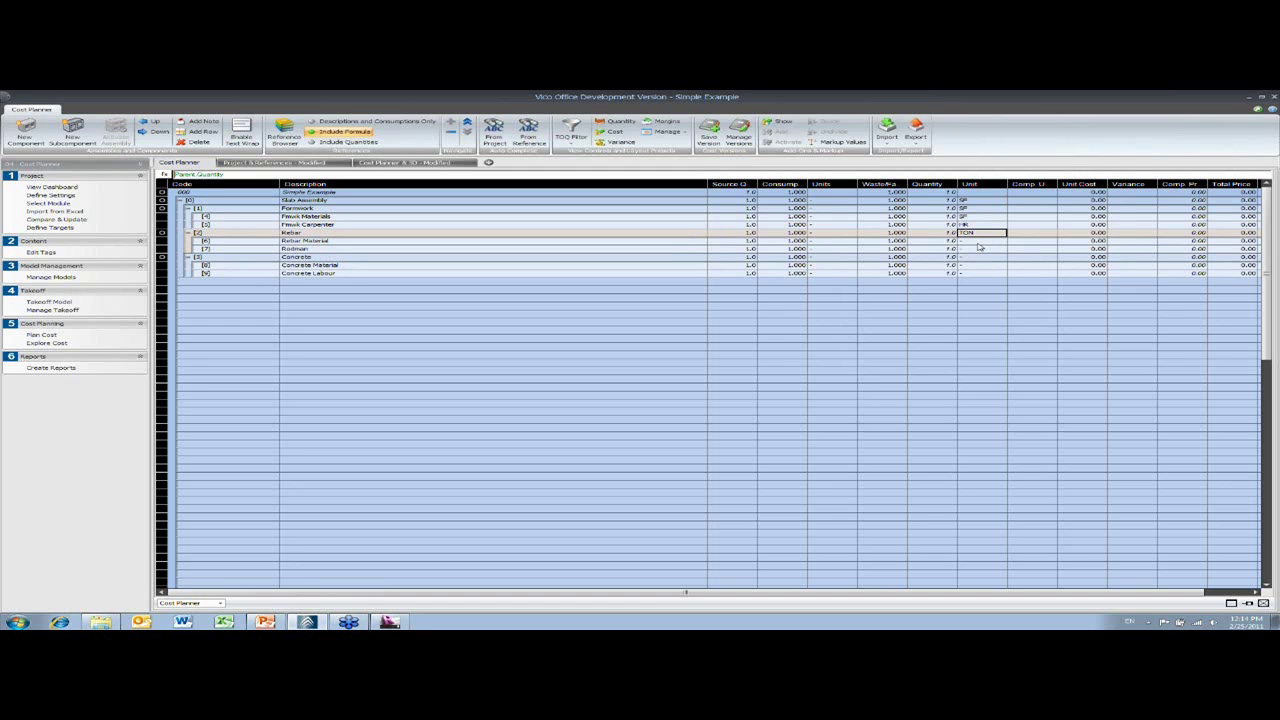
pyautogui.doubleClick(978, 242)
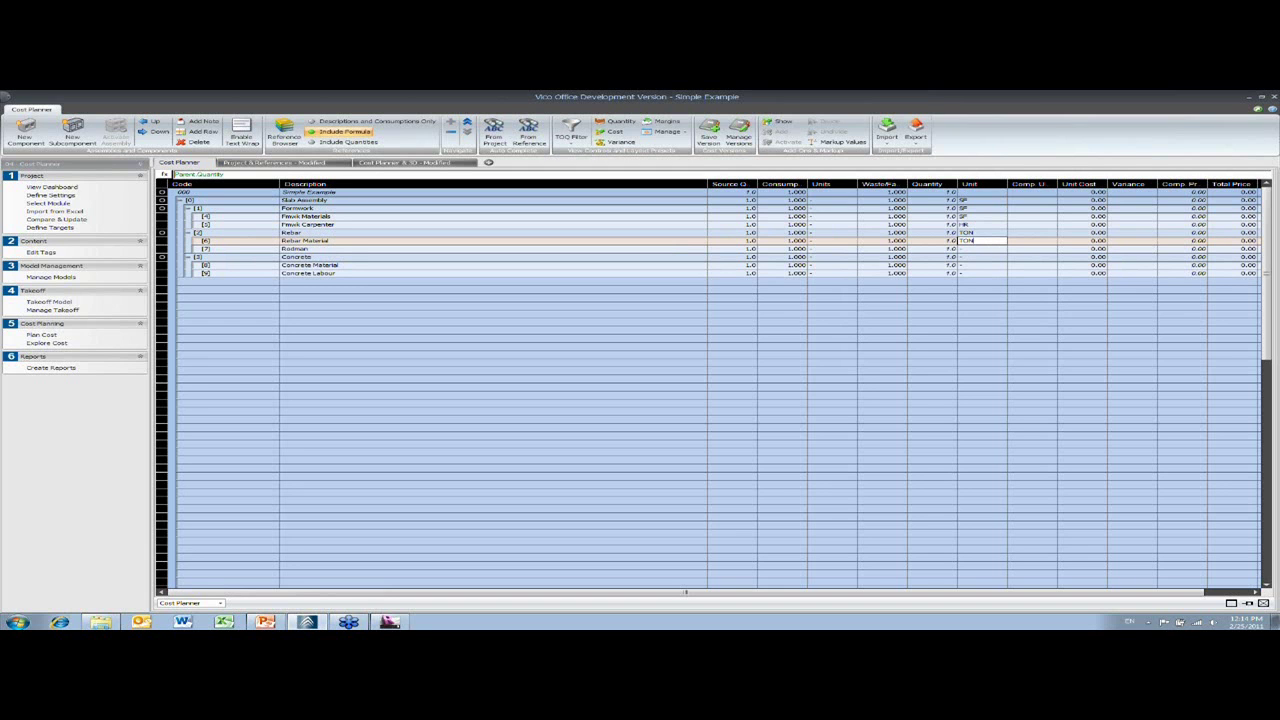
pyautogui.press('Return')
pyautogui.doubleClick(985, 249)
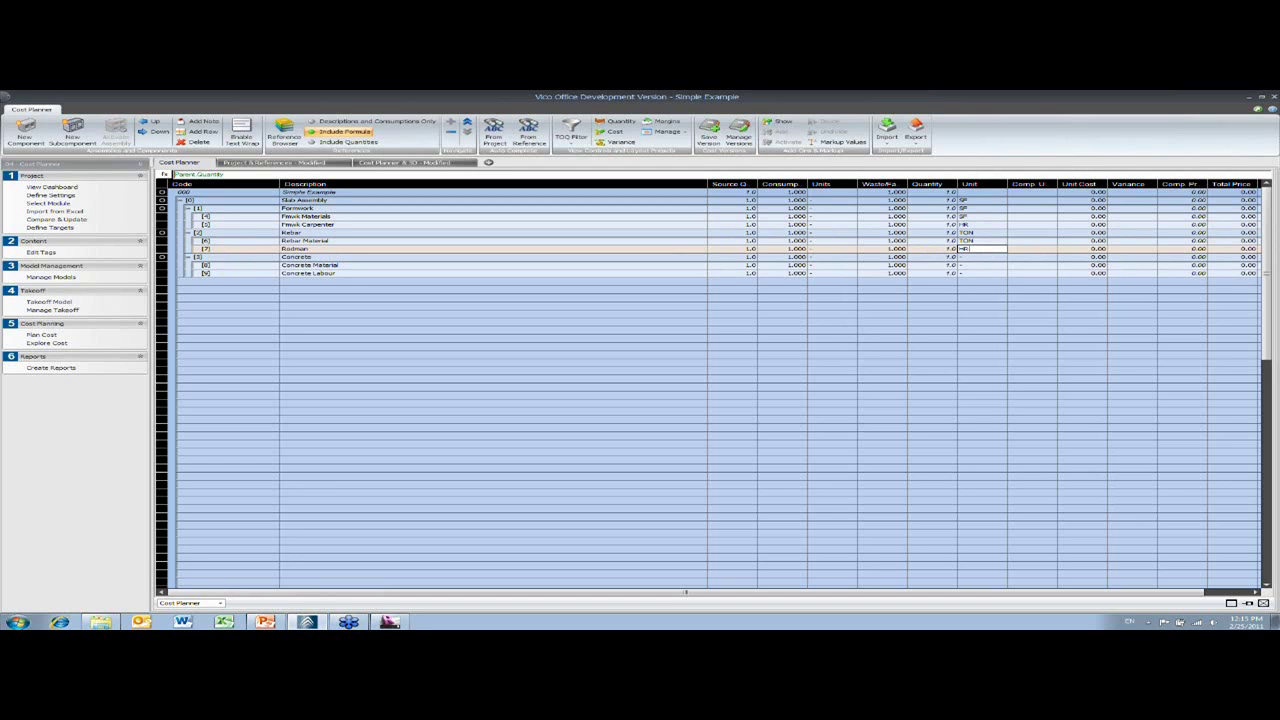
pyautogui.write('HR')
pyautogui.press('Return')
# Step: Set Concrete and Concrete Material units to CY and Concrete Labour to HR
pyautogui.doubleClick(987, 258)
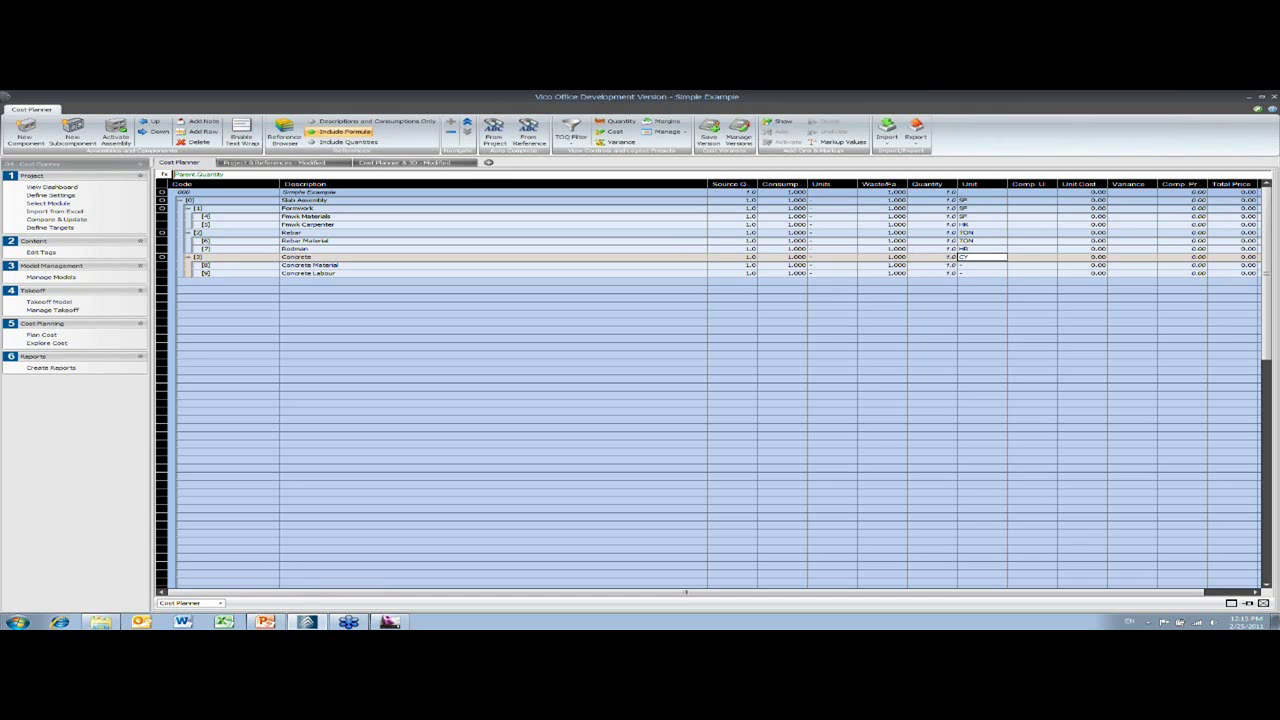
pyautogui.write('CY')
pyautogui.press('Return')
pyautogui.doubleClick(965, 266)
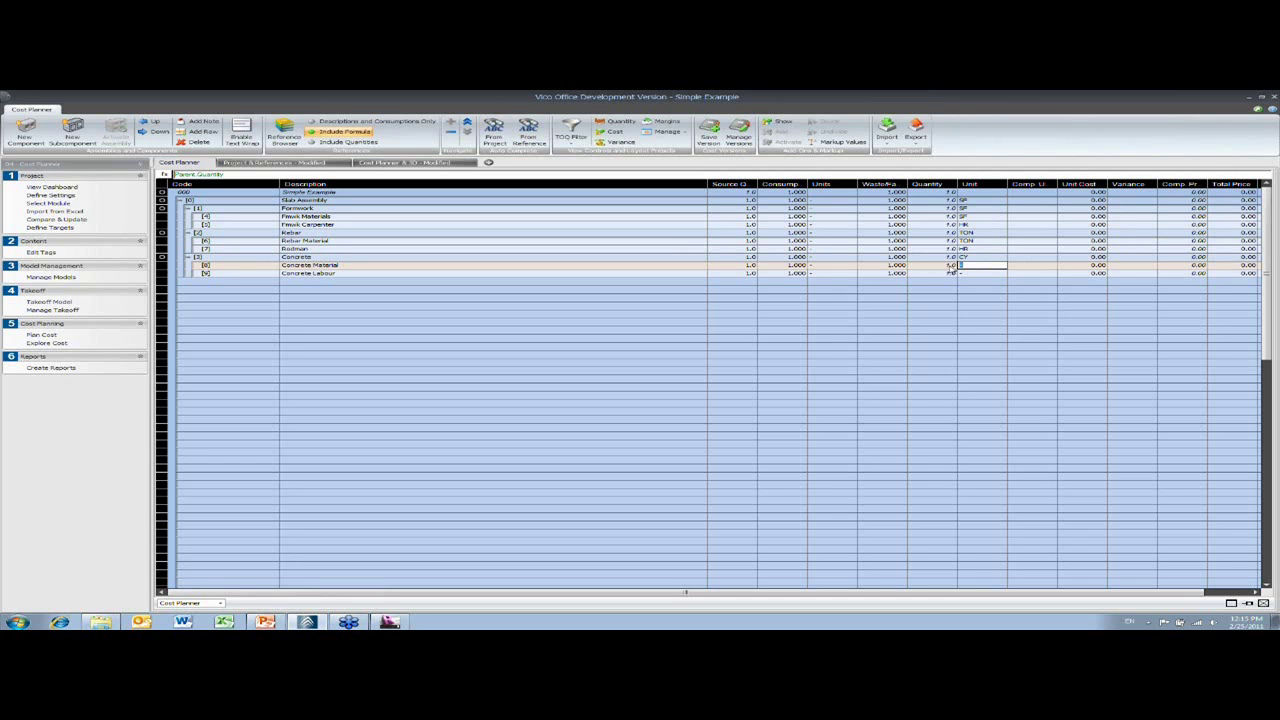
pyautogui.write('CY')
pyautogui.press('Return')
pyautogui.write('HR')
pyautogui.press('Return')
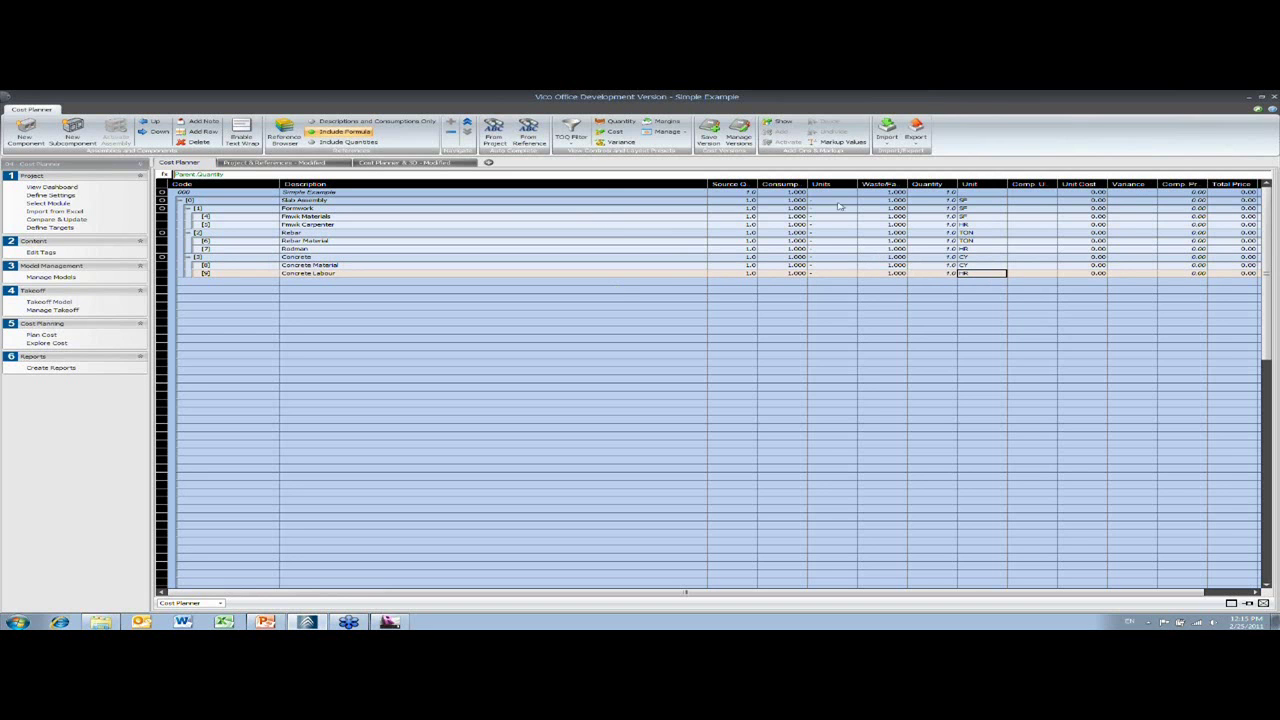
# Step: Replace the Slab Assembly's Parent.Quantity formula with the slab's Top Surface Area
pyautogui.click(746, 201)
pyautogui.click(752, 201)
pyautogui.click(752, 201)
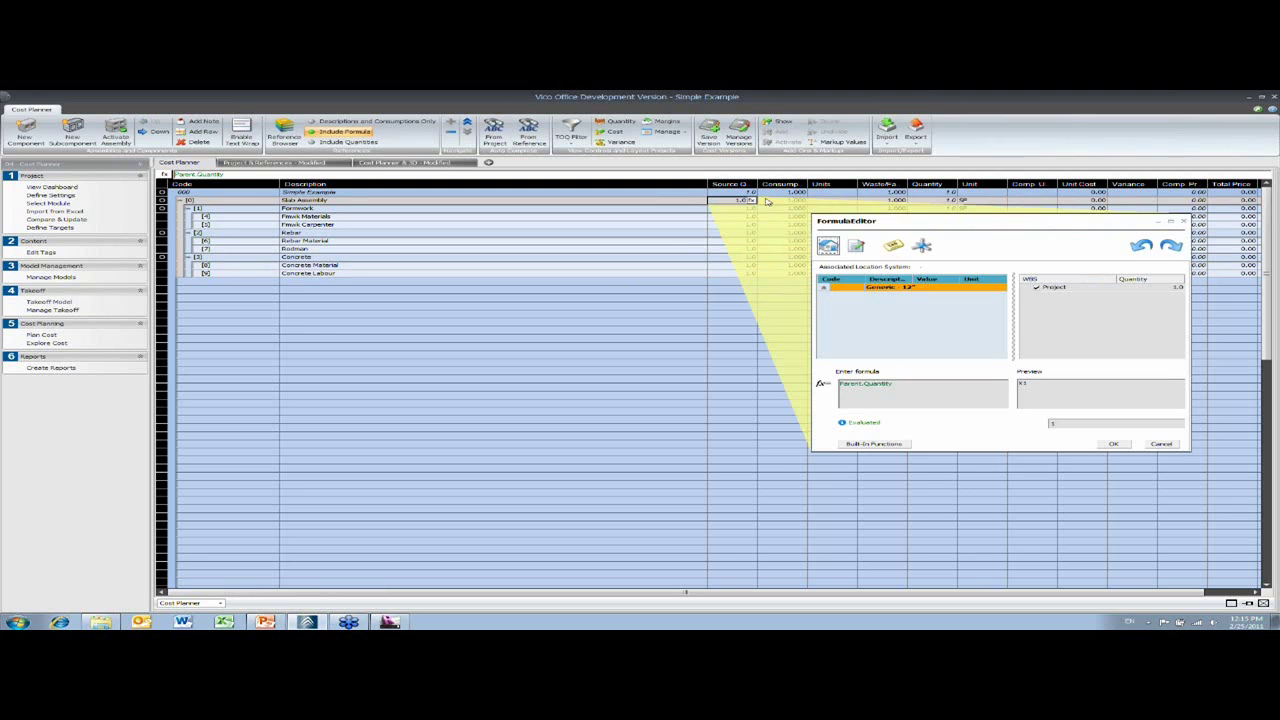
pyautogui.moveTo(910, 220); pyautogui.dragTo(868, 207)
pyautogui.click(781, 275)
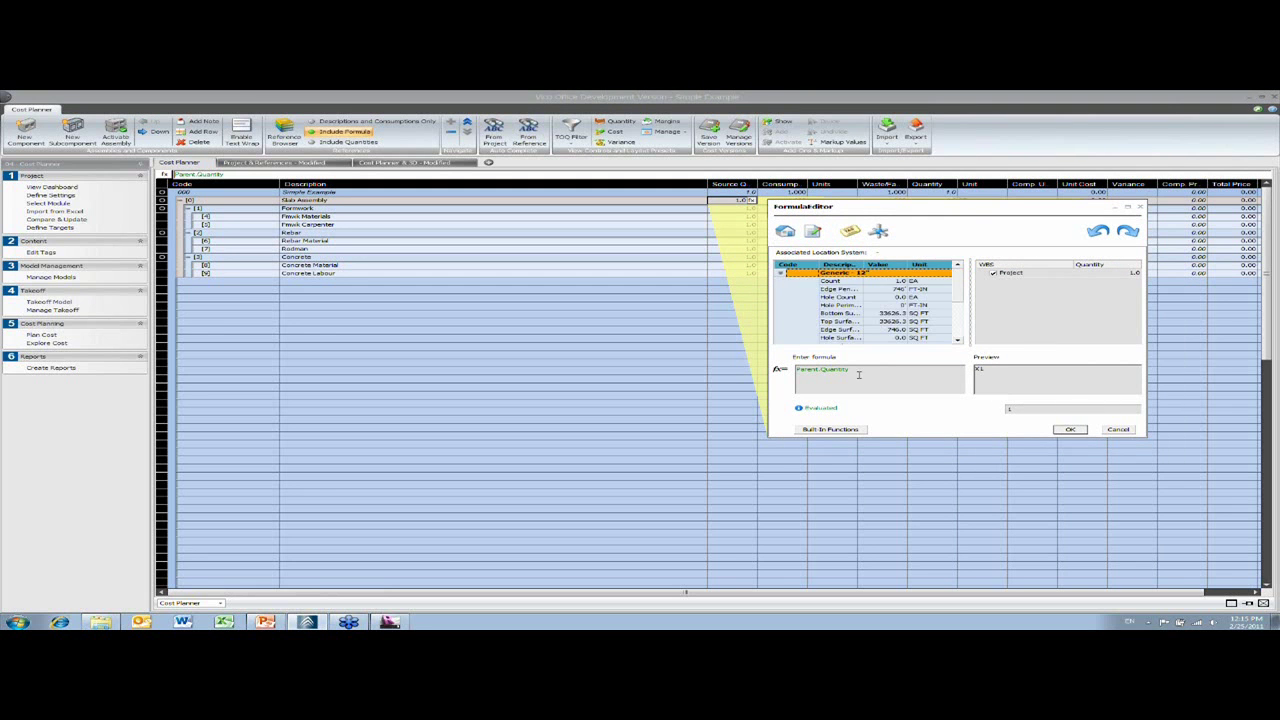
pyautogui.moveTo(857, 372); pyautogui.dragTo(740, 371)
pyautogui.press('Delete')
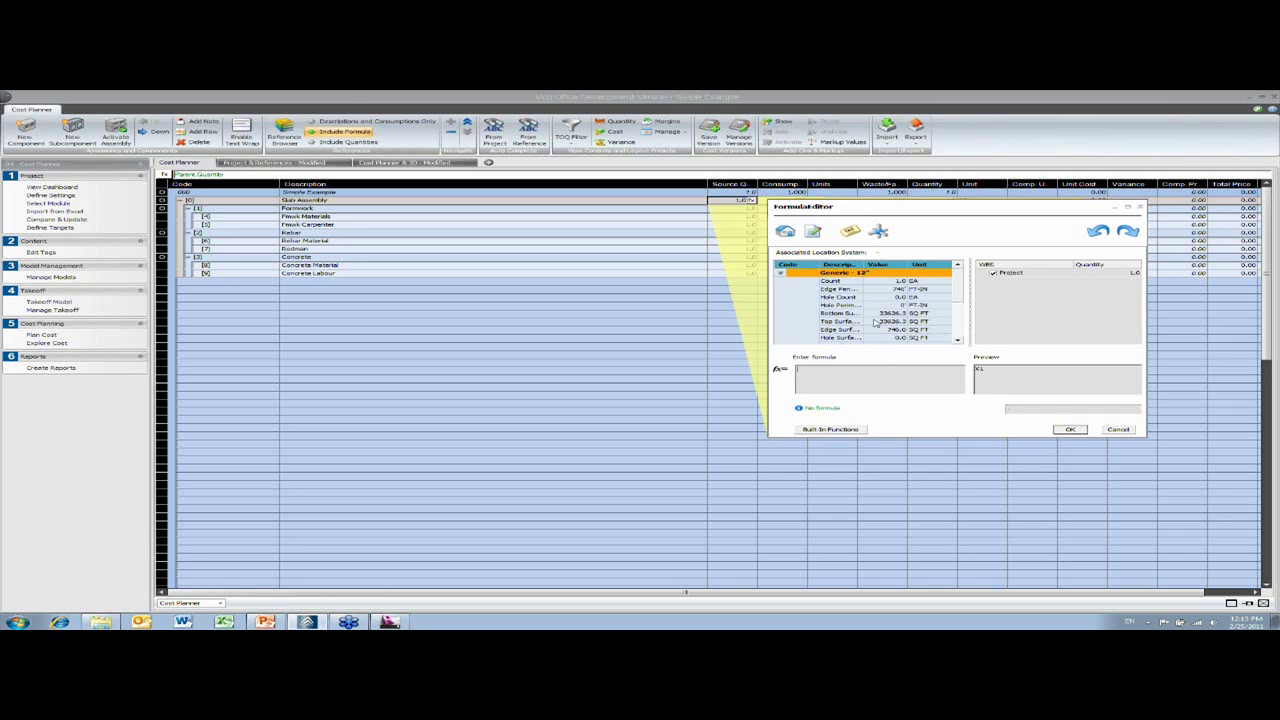
pyautogui.moveTo(862, 321); pyautogui.dragTo(952, 384)
pyautogui.click(1069, 429)
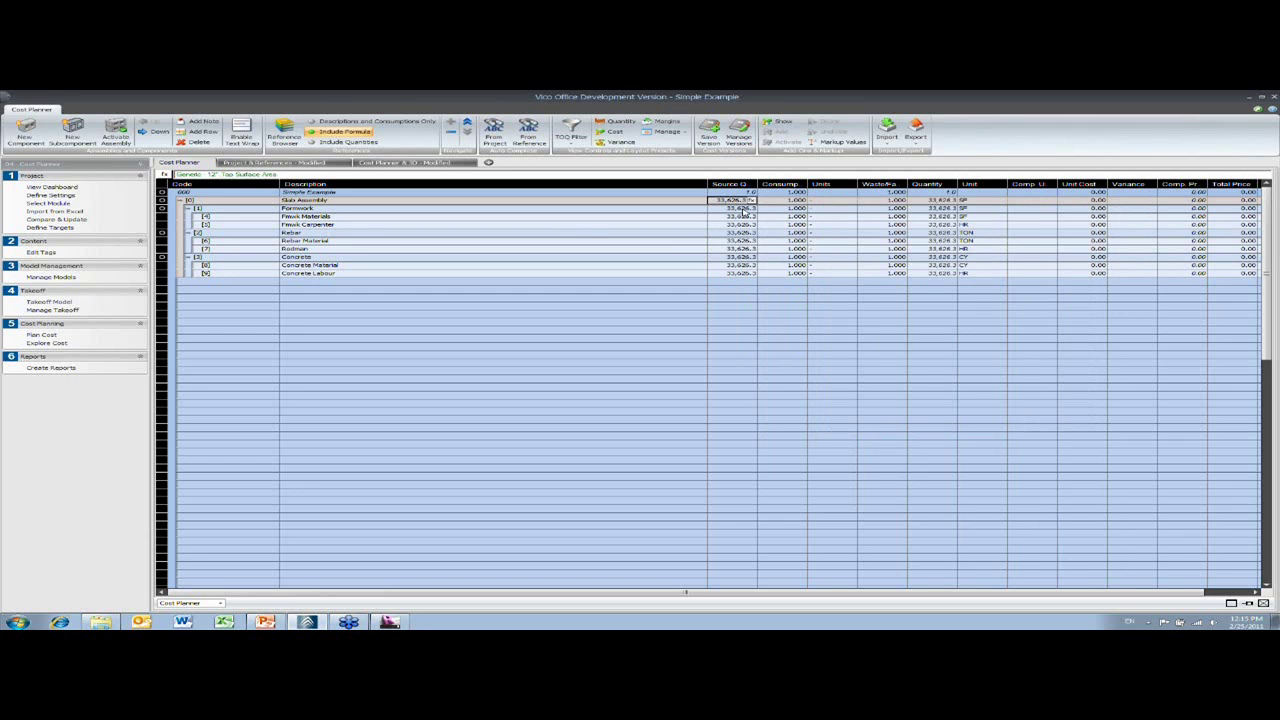
# Step: Base the Formwork source quantity on the slab's Edge Surface Area, giving 746.0 SF
pyautogui.click(745, 210)
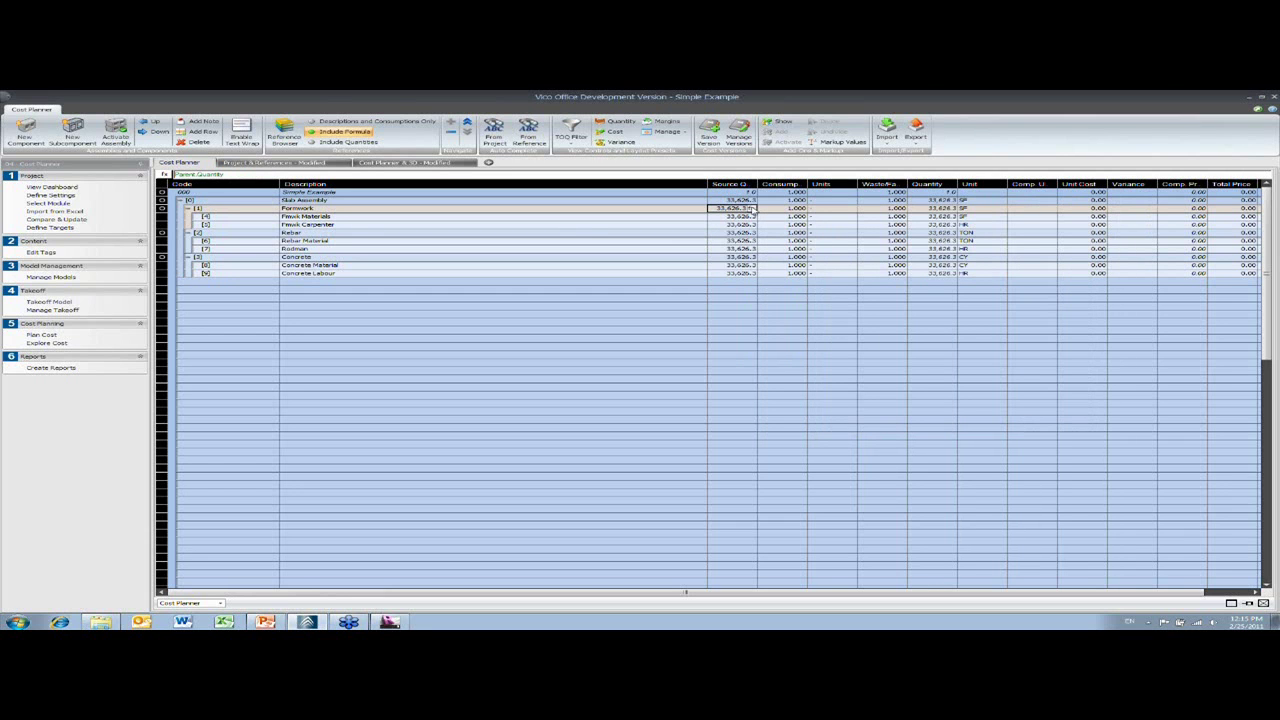
pyautogui.click(752, 208)
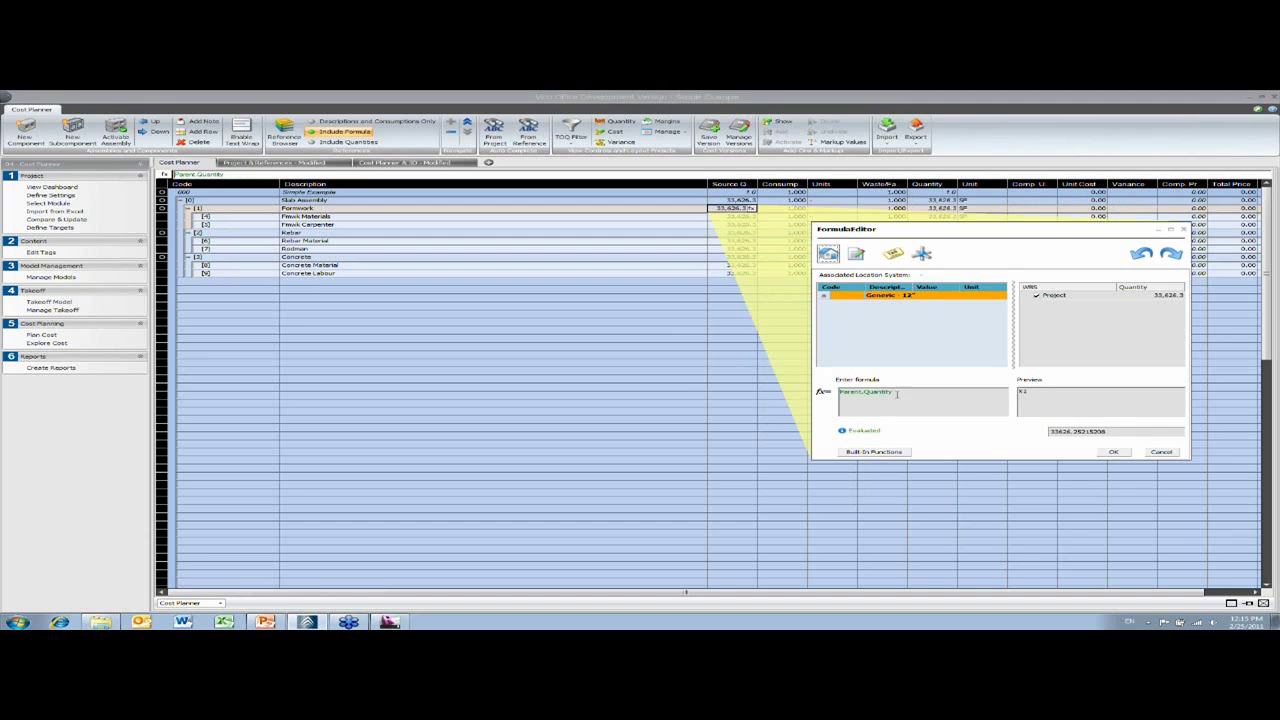
pyautogui.click(825, 298)
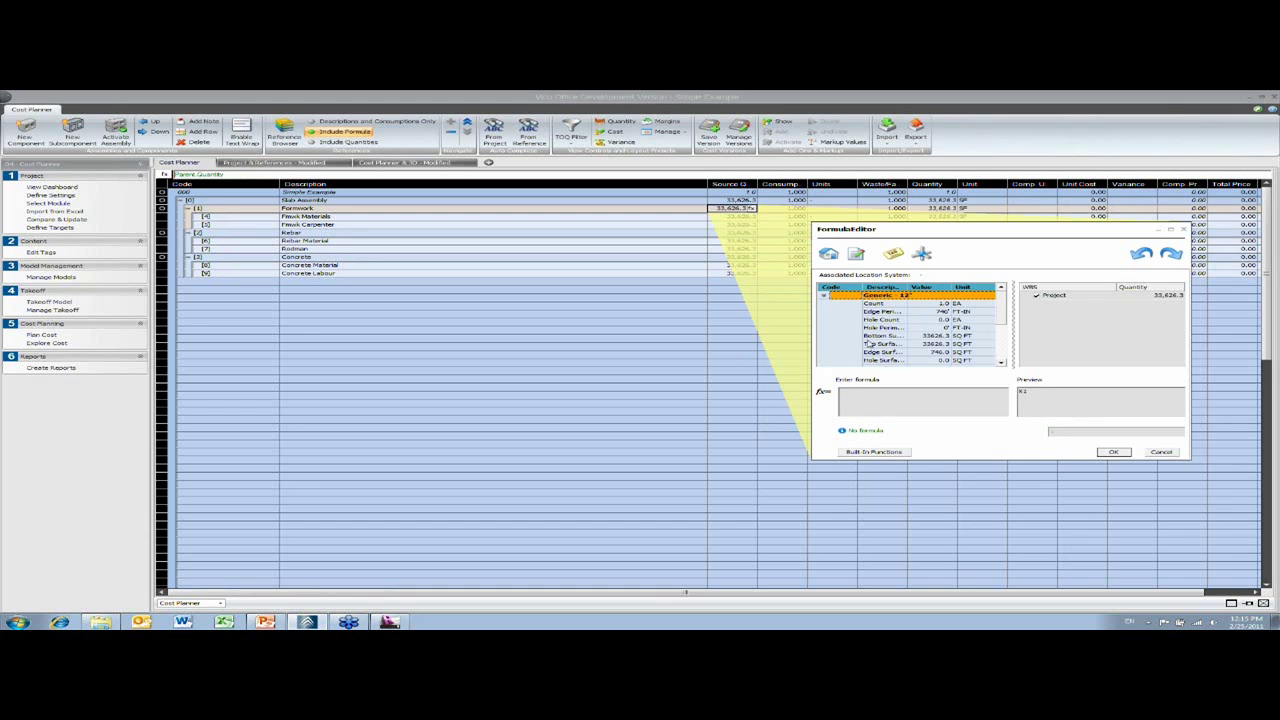
pyautogui.scroll(-1, 1000, 314)
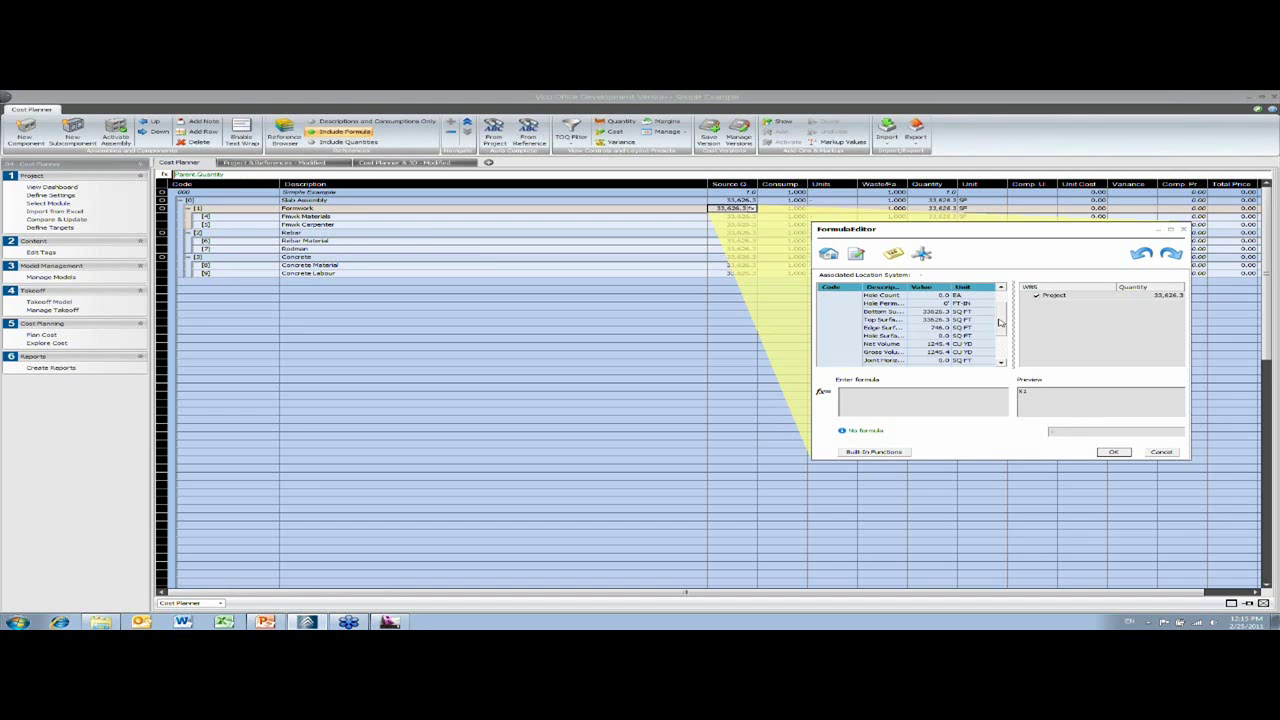
pyautogui.doubleClick(900, 328)
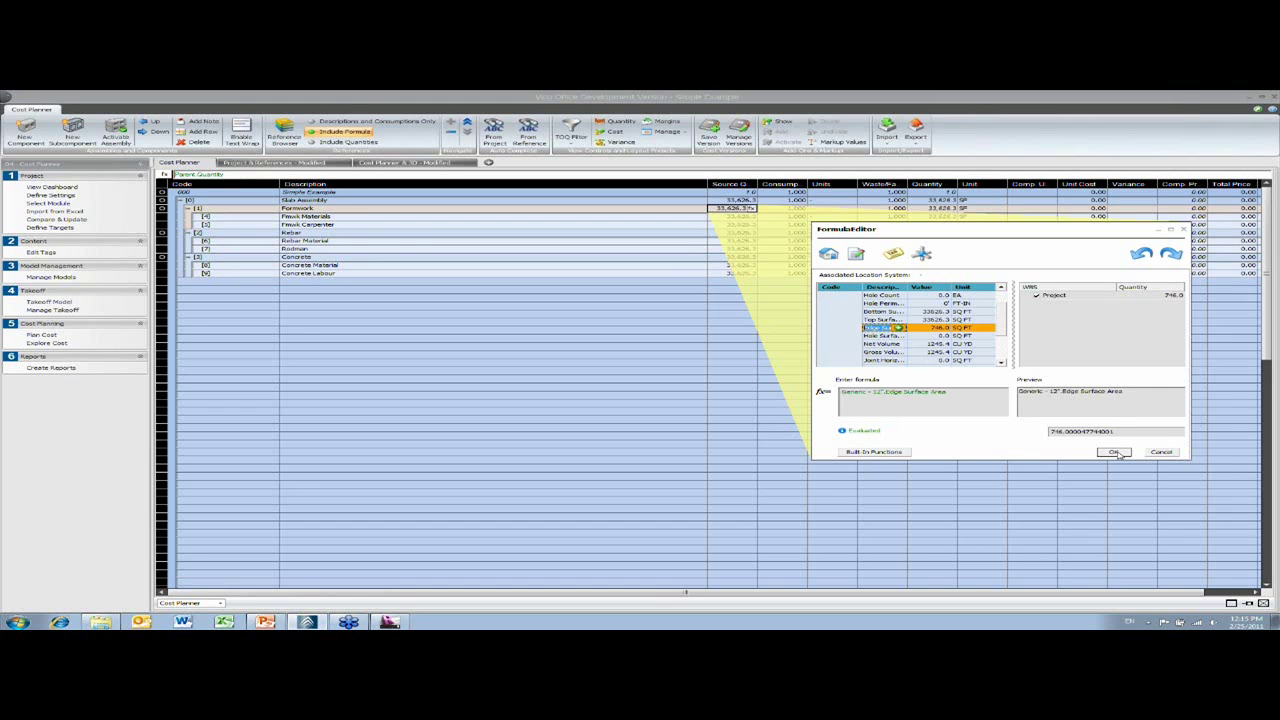
pyautogui.click(874, 452)
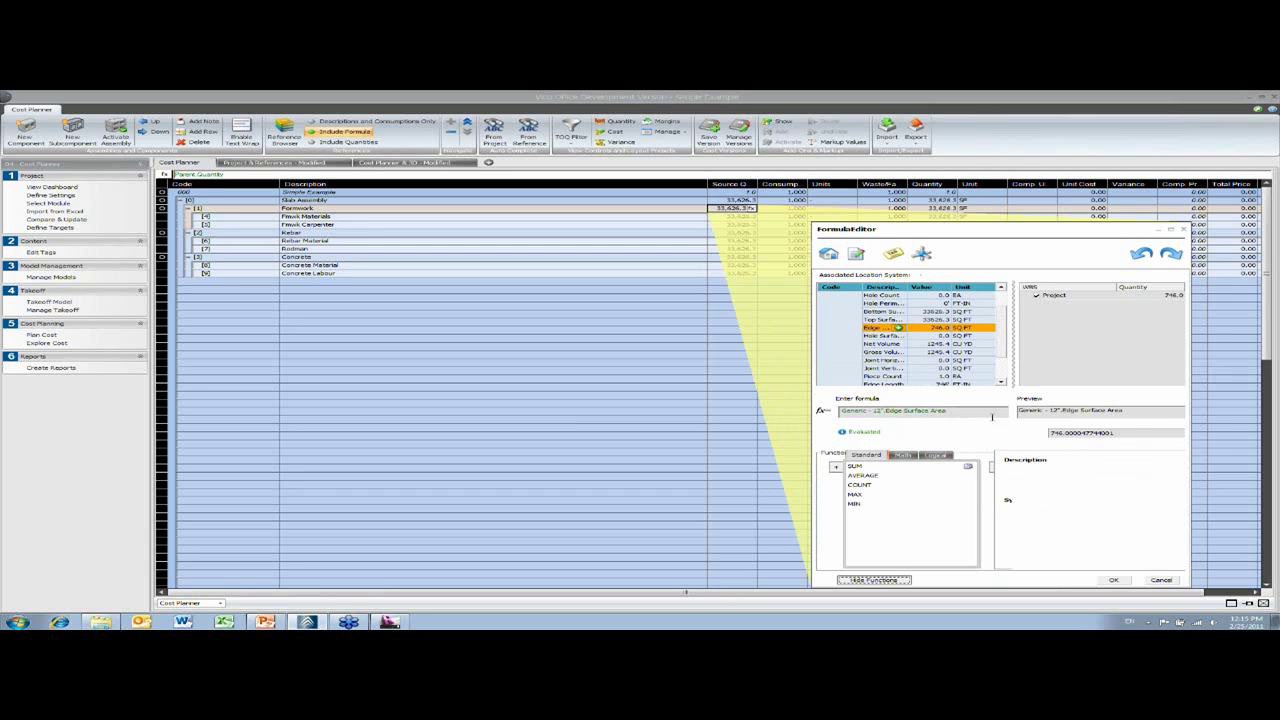
pyautogui.click(1114, 581)
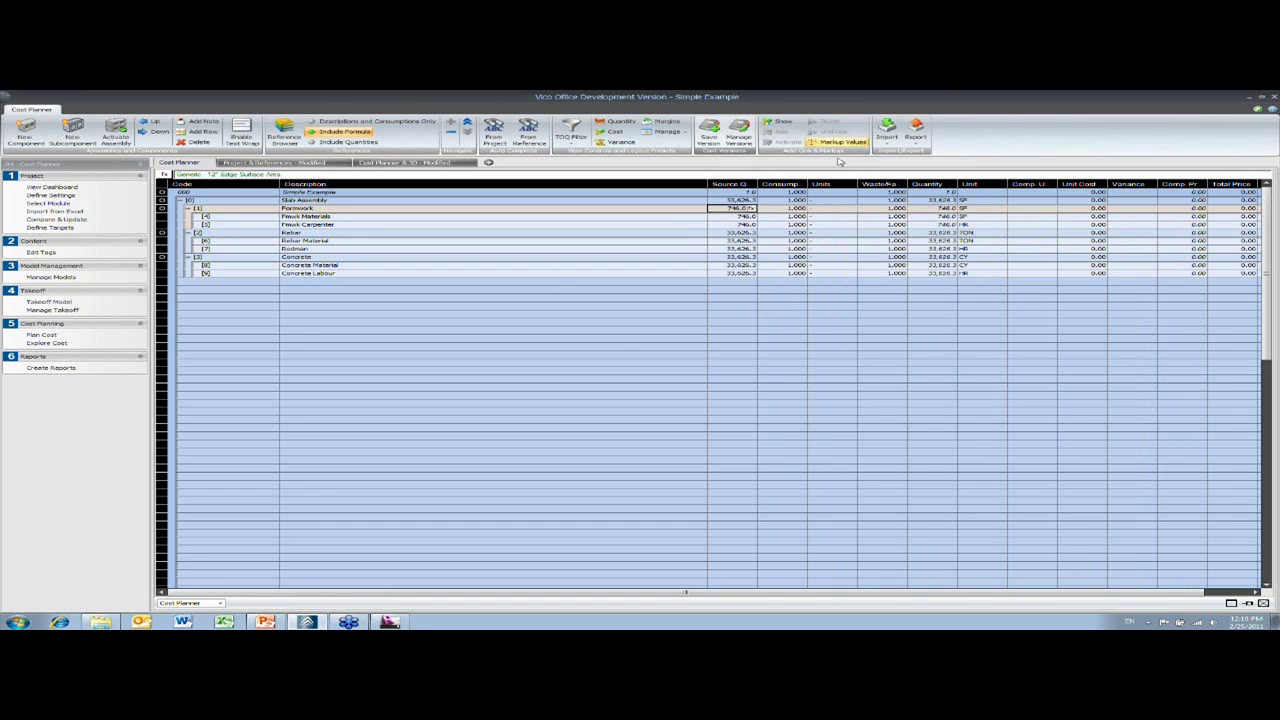
pyautogui.click(743, 217)
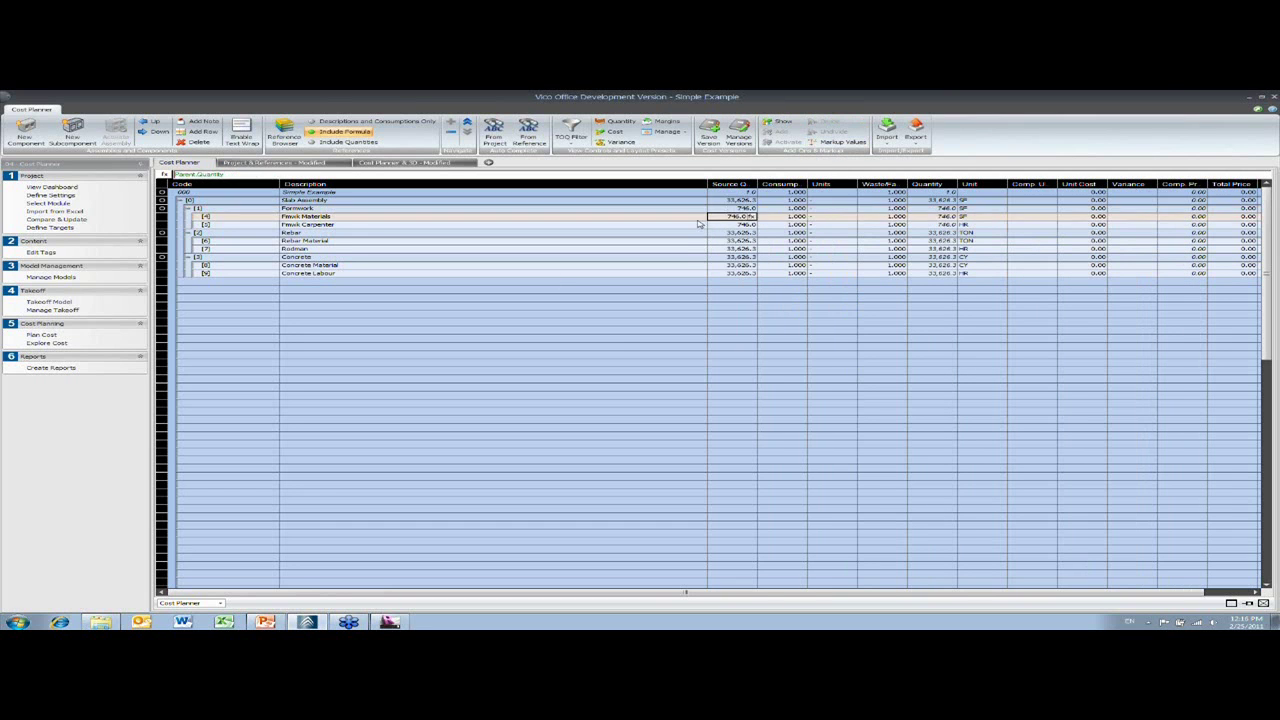
# Step: Set the Fmwk Carpenter consumption to 0.25
pyautogui.click(740, 226)
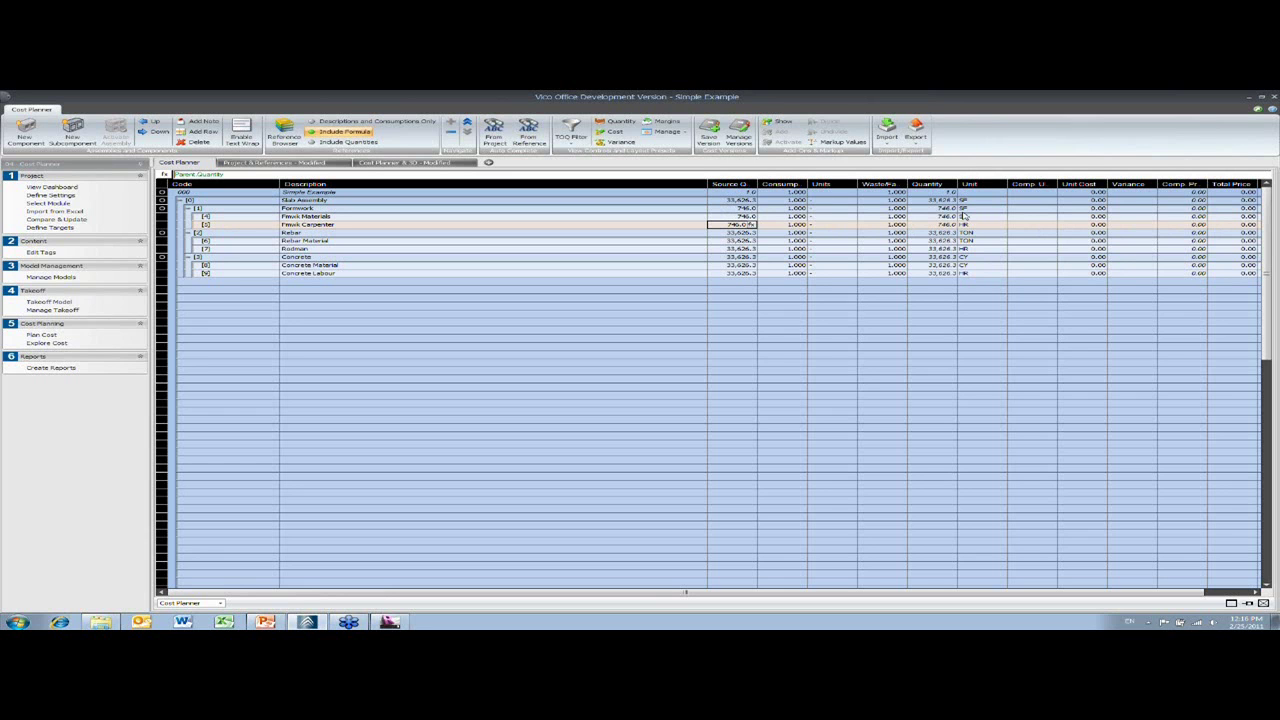
pyautogui.click(785, 225)
pyautogui.write('0.25')
pyautogui.press('Return')
# Step: Base Rebar quantity on the slab's Net Volume with a 0.1 consumption
pyautogui.click(748, 232)
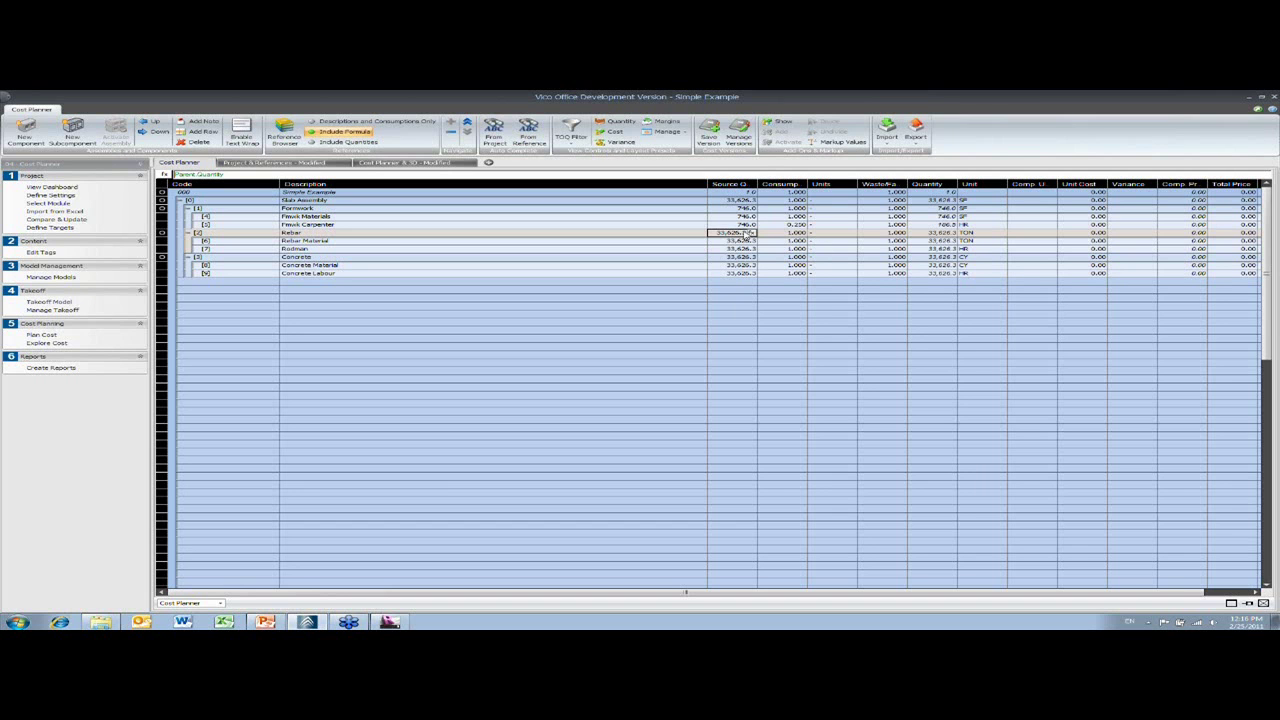
pyautogui.doubleClick(750, 232)
pyautogui.click(756, 232)
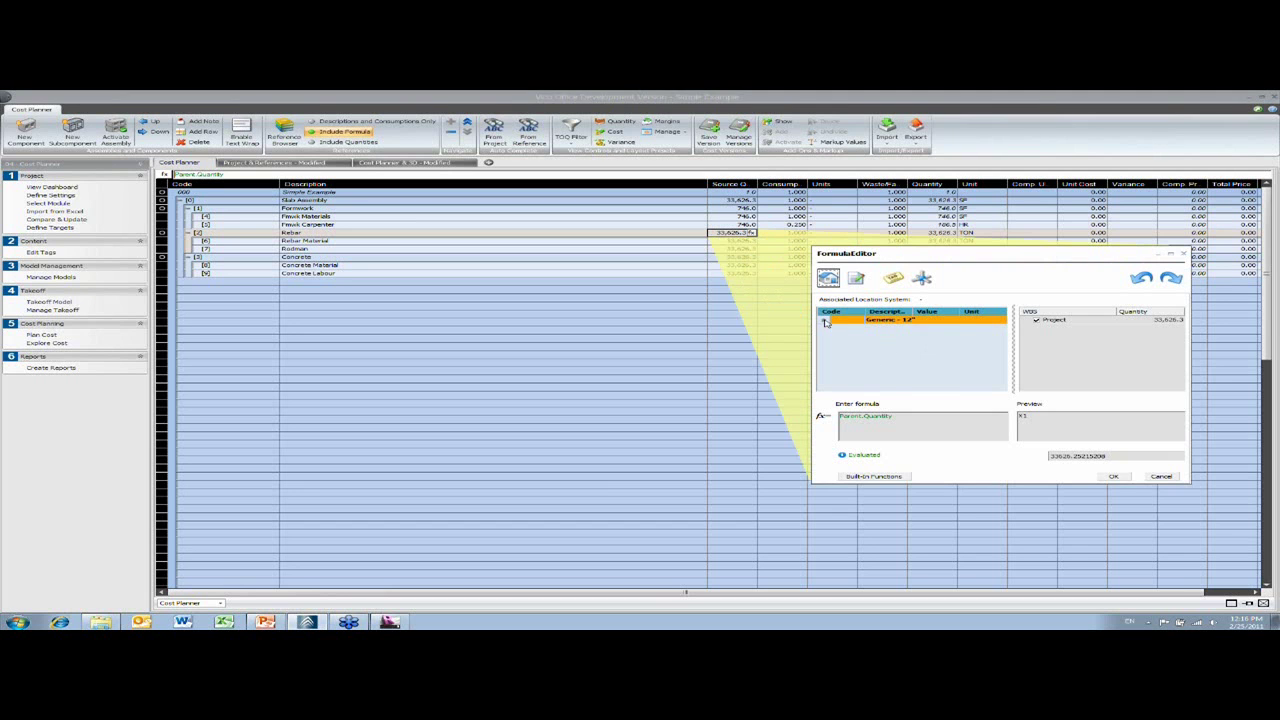
pyautogui.moveTo(901, 418); pyautogui.dragTo(746, 414)
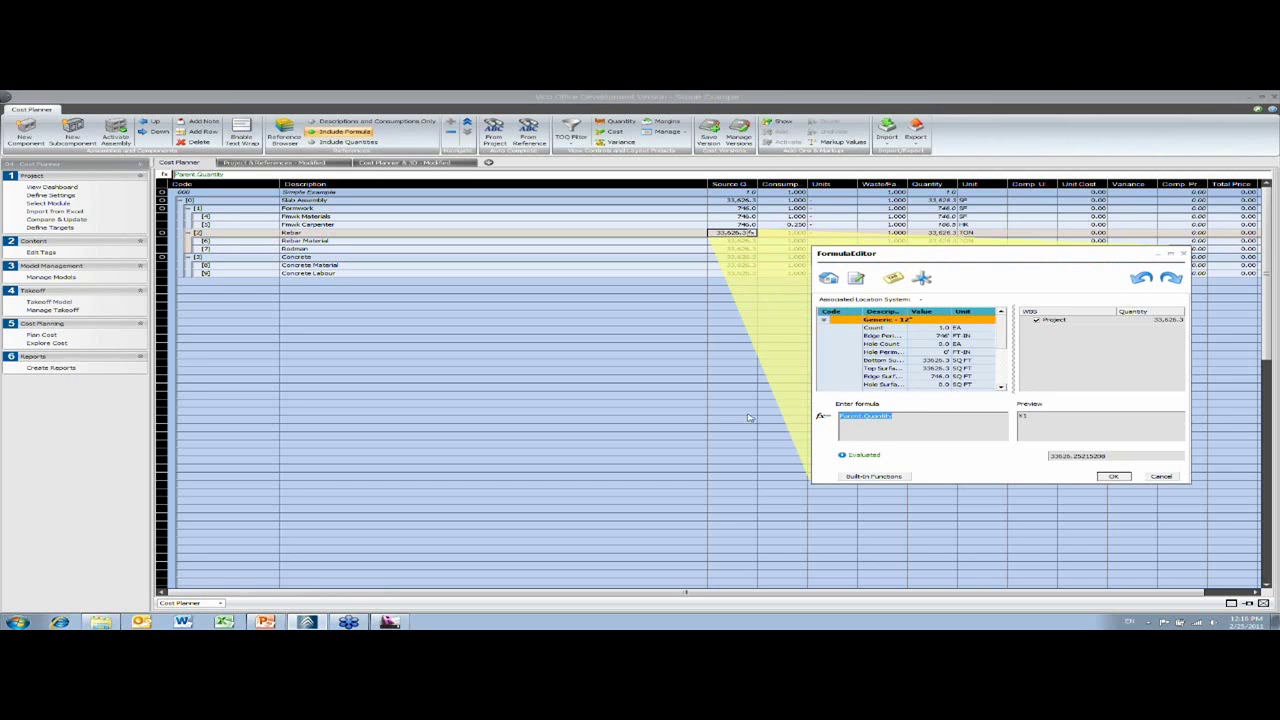
pyautogui.press('Delete')
pyautogui.scroll(-2, 1002, 340)
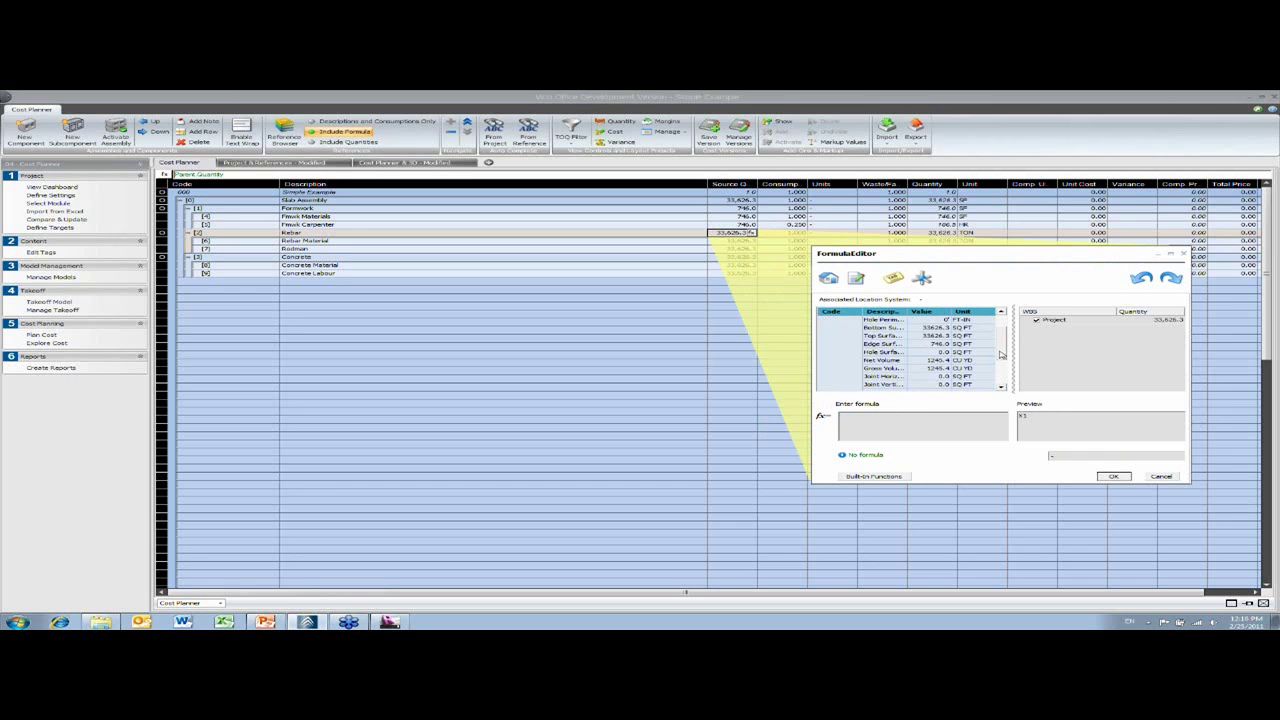
pyautogui.doubleClick(905, 363)
pyautogui.click(1113, 476)
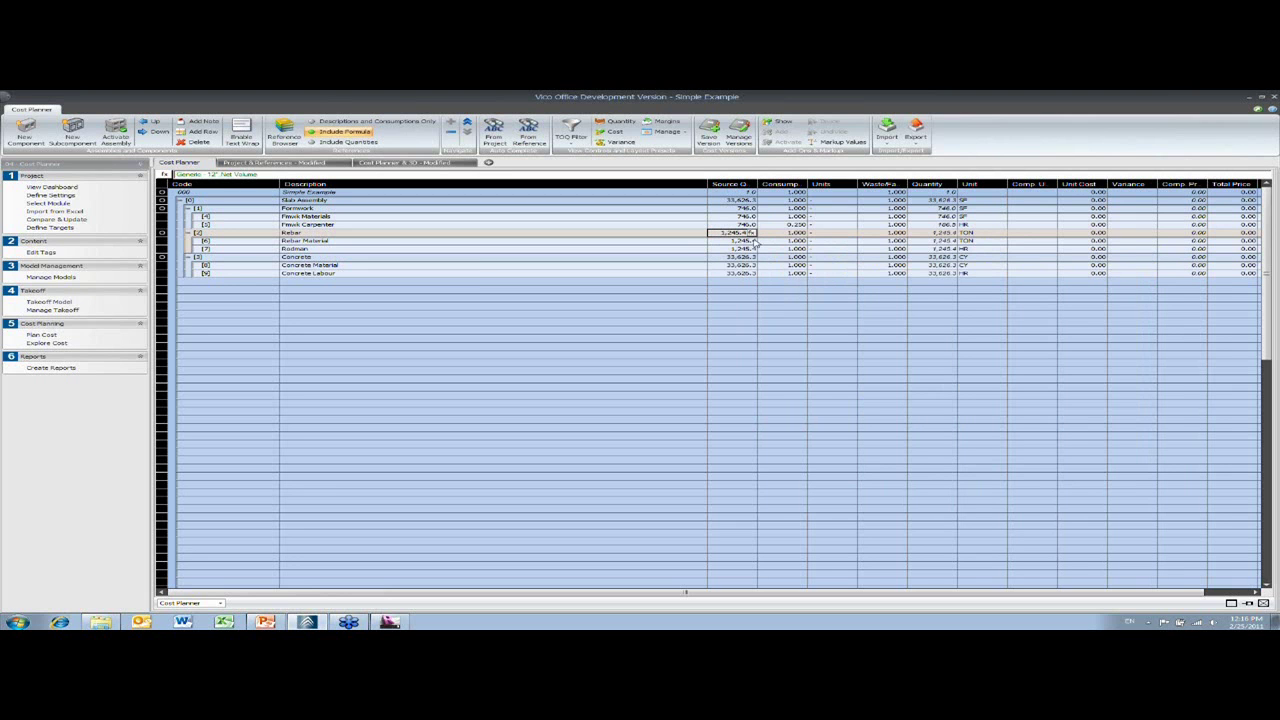
pyautogui.click(786, 233)
pyautogui.press('Return')
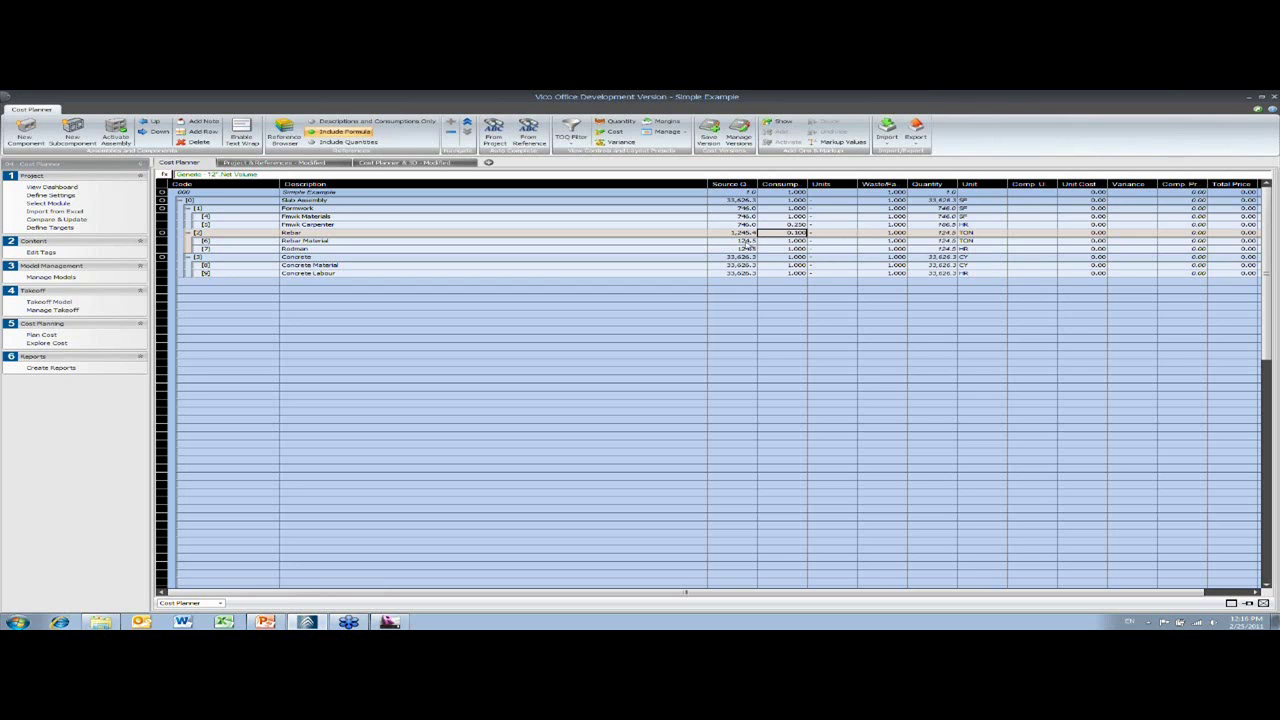
# Step: Set the Rodman consumption to 15, giving 1,868 HR
pyautogui.click(767, 249)
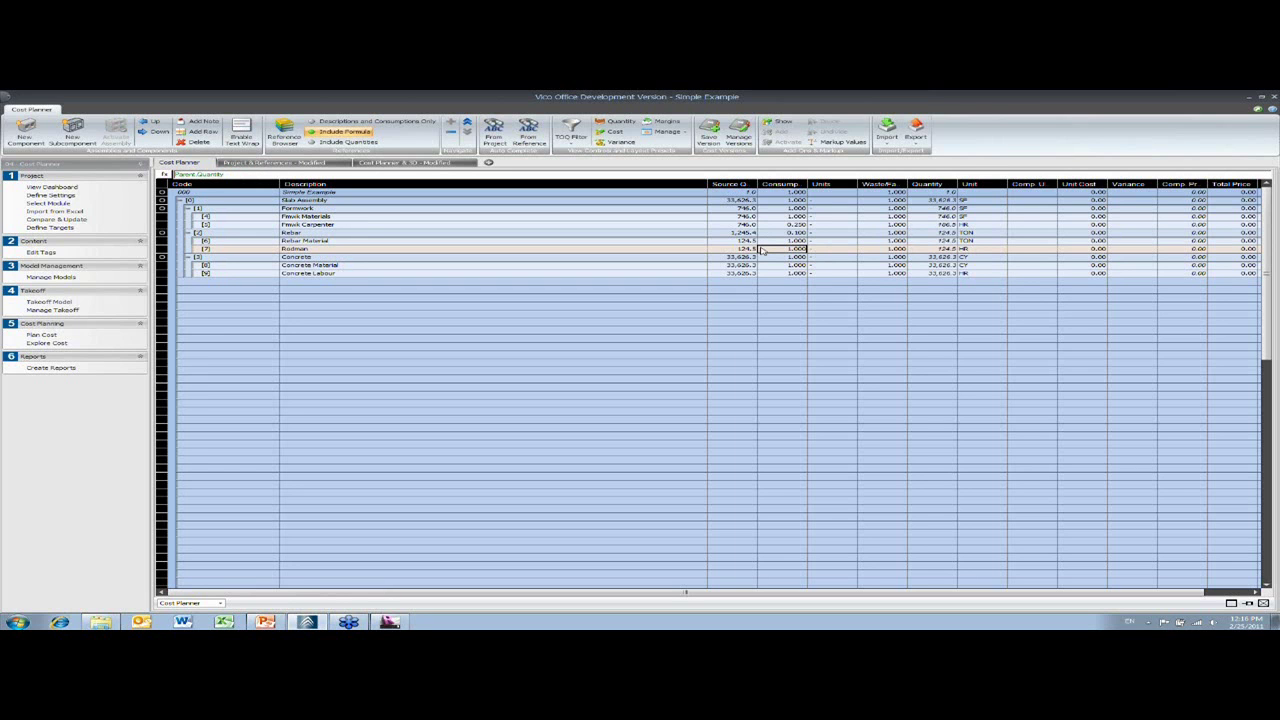
pyautogui.click(764, 248)
pyautogui.write('15')
pyautogui.press('Return')
# Step: Paste Rebar's Net Volume formula into Concrete's source quantity (1,245.4 CY) and collapse Concrete
pyautogui.click(740, 234)
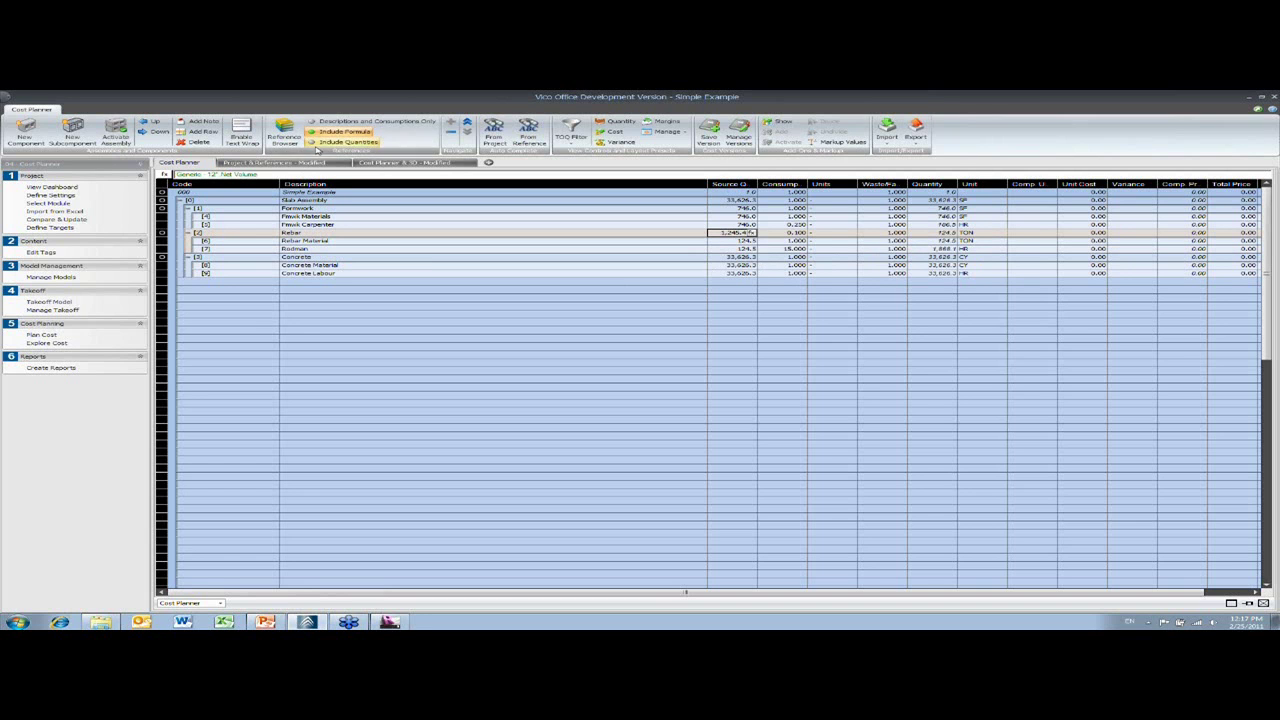
pyautogui.moveTo(268, 175); pyautogui.dragTo(175, 175)
pyautogui.hotkey('ctrl', 'c')
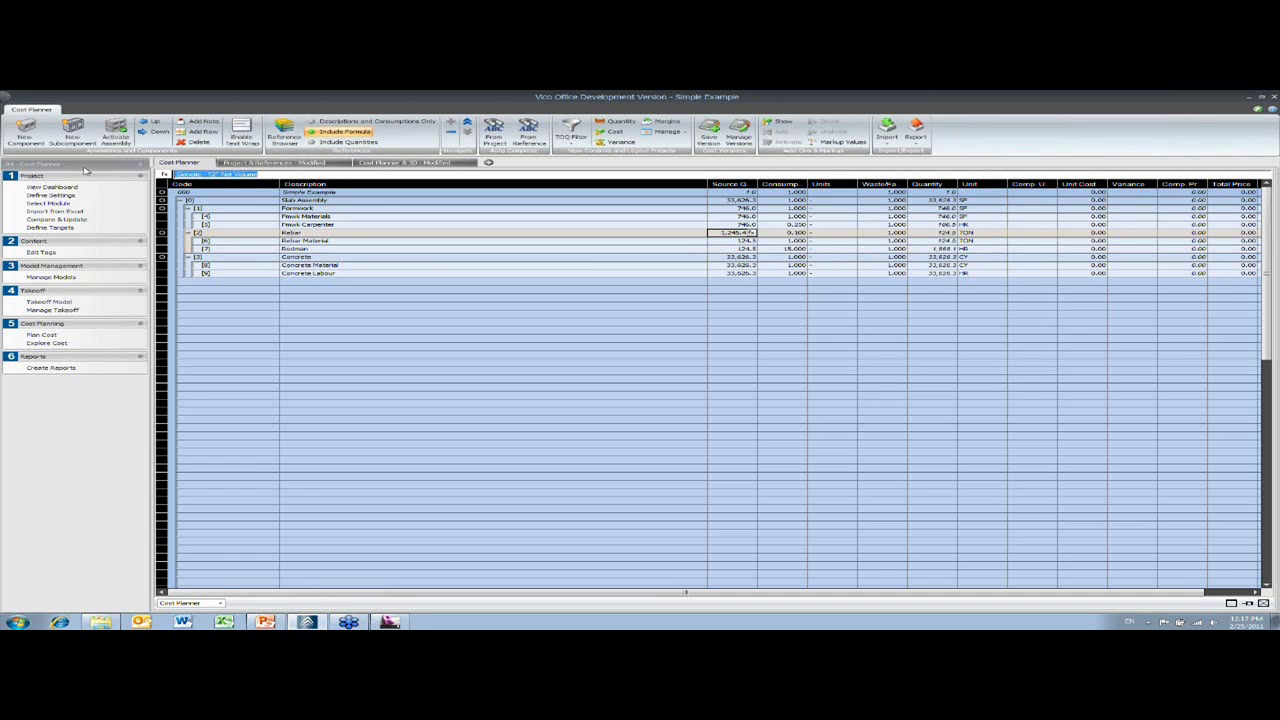
pyautogui.click(740, 257)
pyautogui.moveTo(226, 175); pyautogui.dragTo(143, 170)
pyautogui.hotkey('ctrl', 'v')
pyautogui.press('Return')
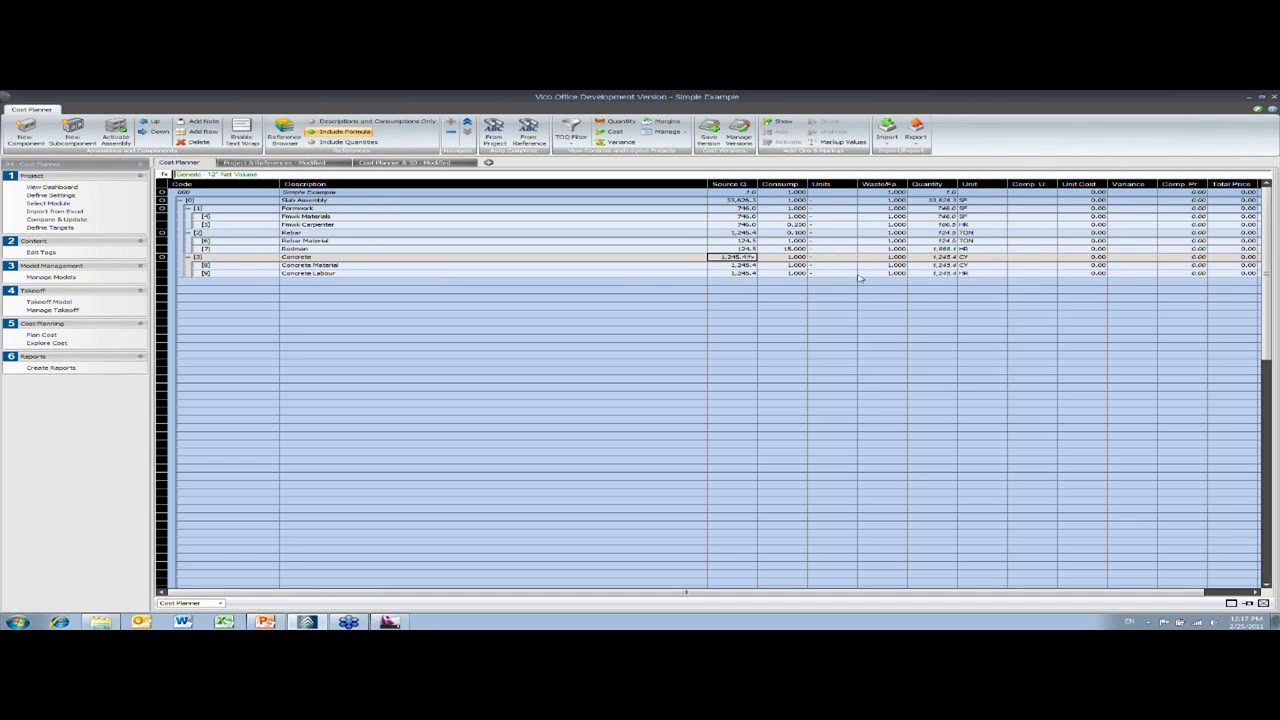
pyautogui.click(753, 290)
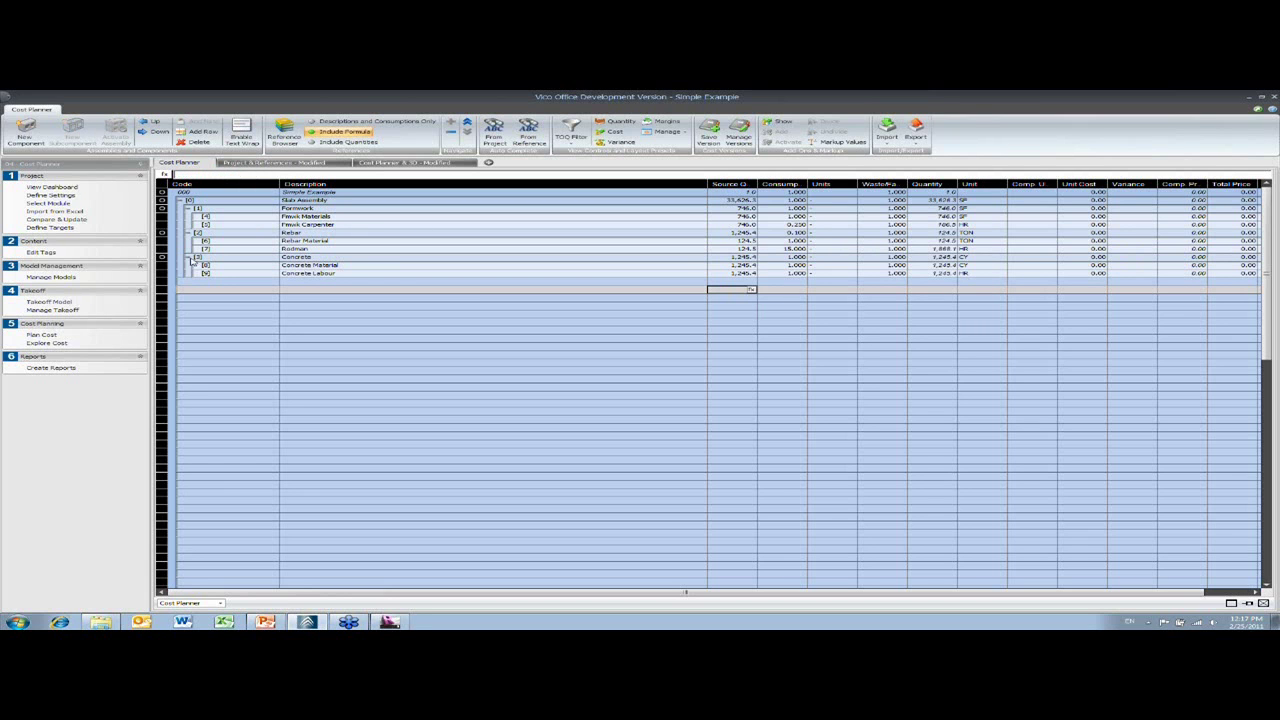
pyautogui.click(187, 257)
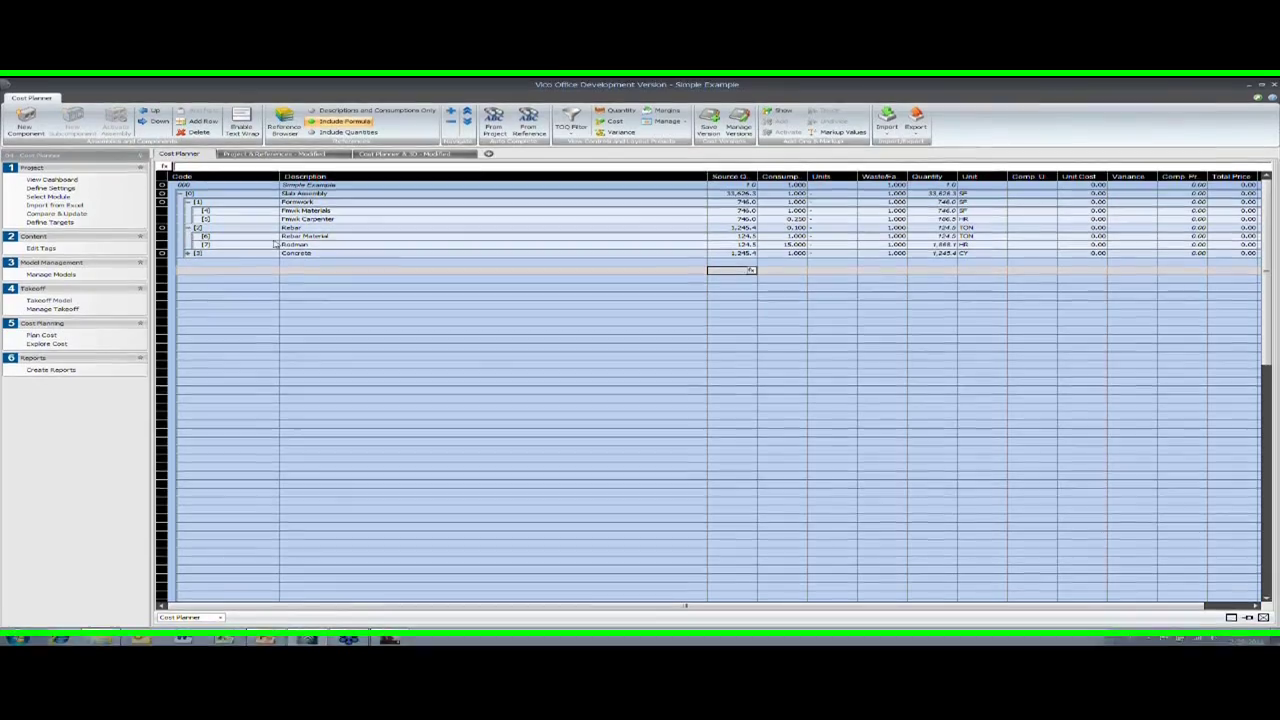